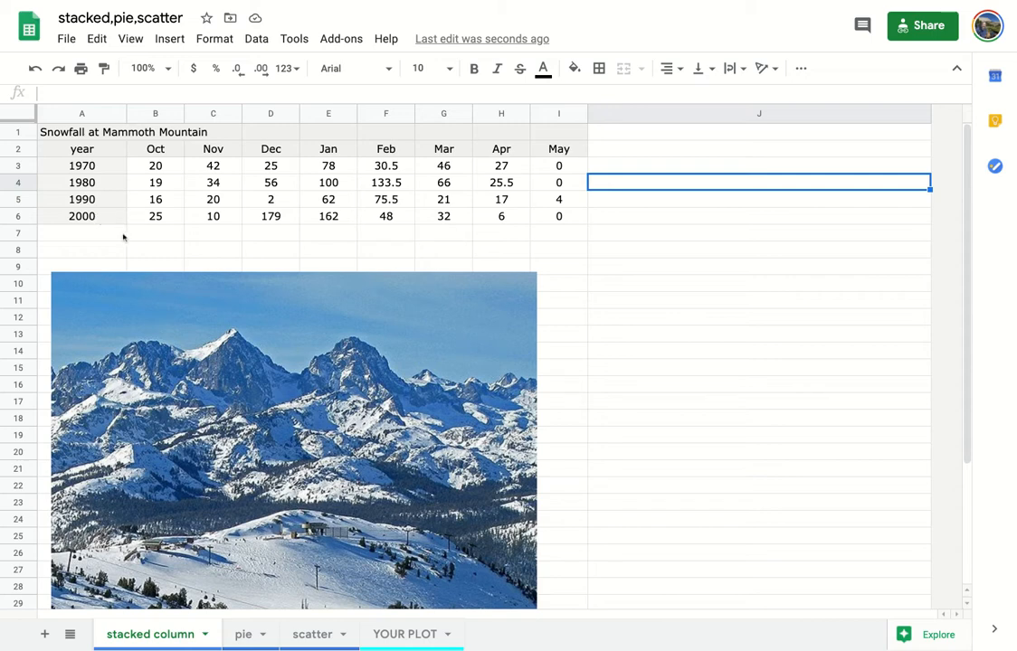
- Insert a chart from the snowfall table, including the month headers and year column (A2:I6)
click(106, 233)
click(82, 145)
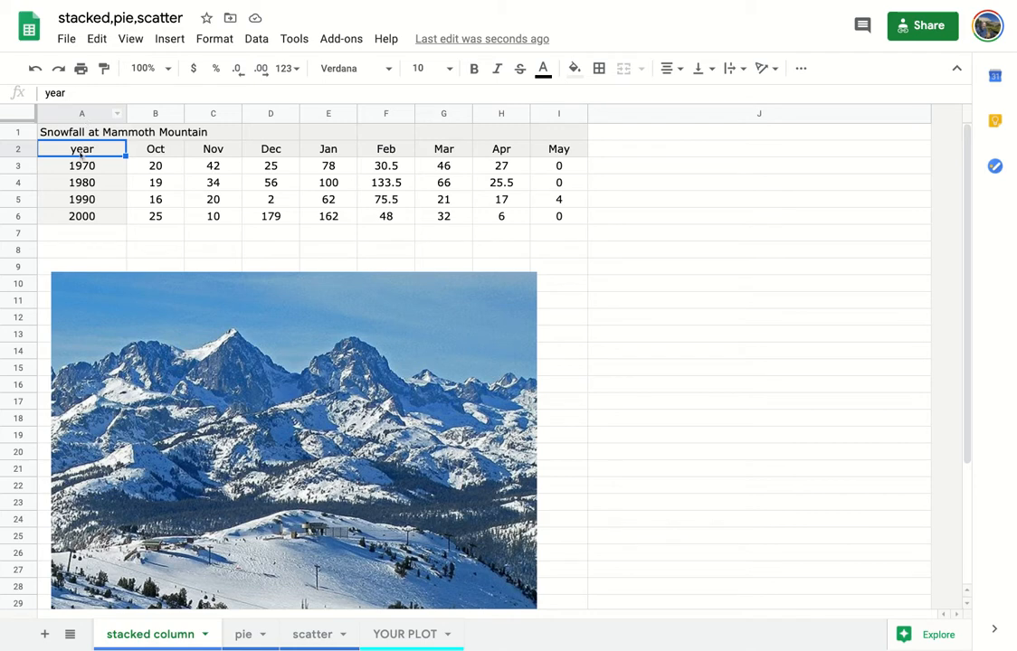
shift+click(561, 216)
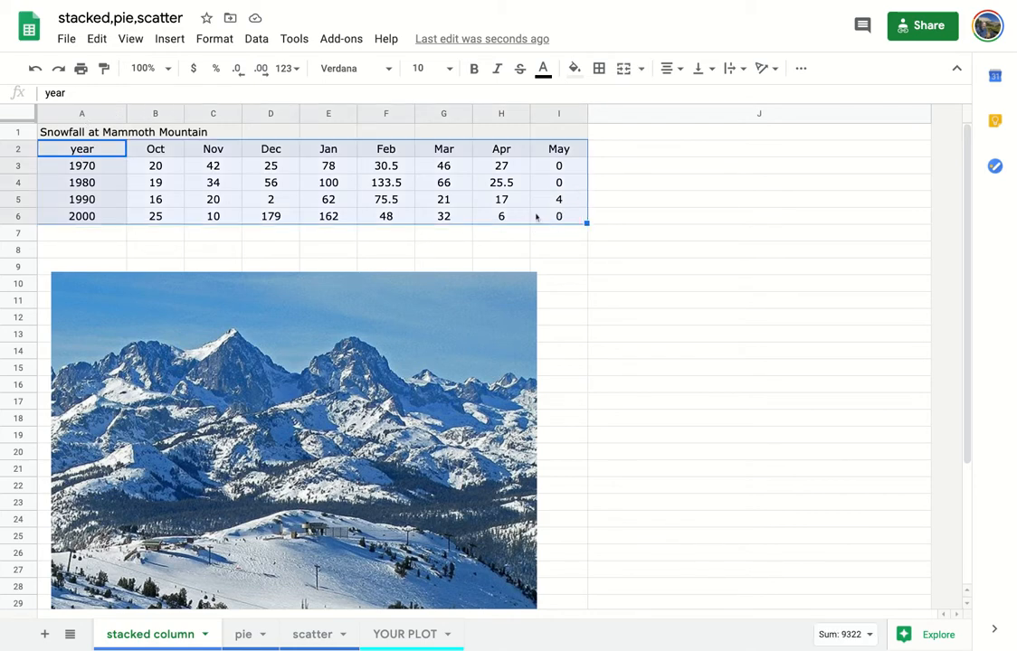
click(169, 39)
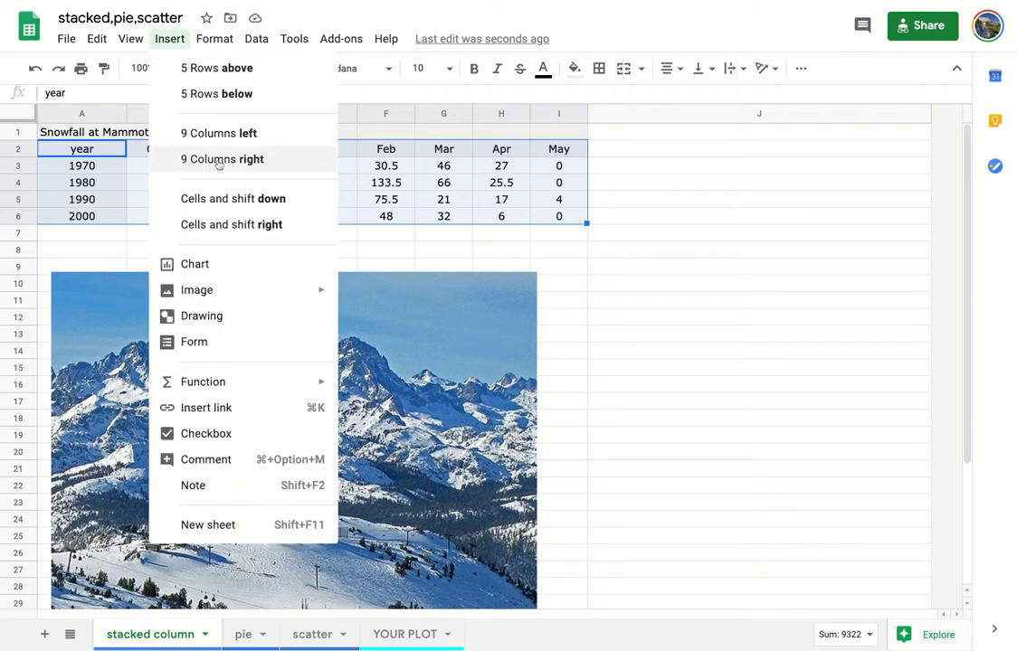
mouse_move(250, 283)
click(234, 266)
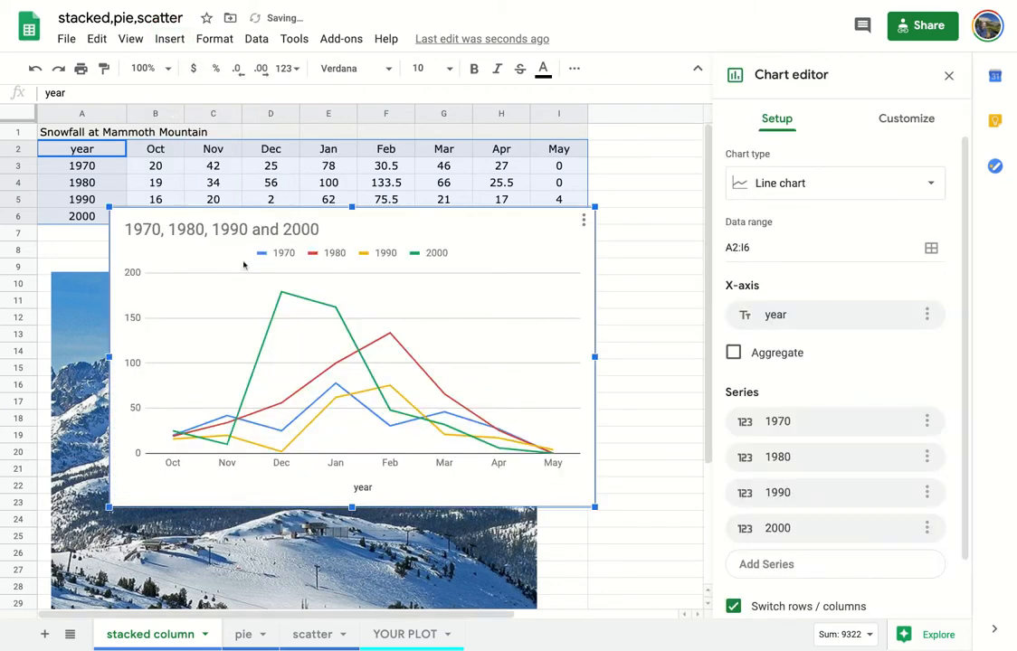
- Change the snowfall chart's type to Stacked column chart and close the chart editor
click(935, 186)
scroll(760, 376, down, 3)
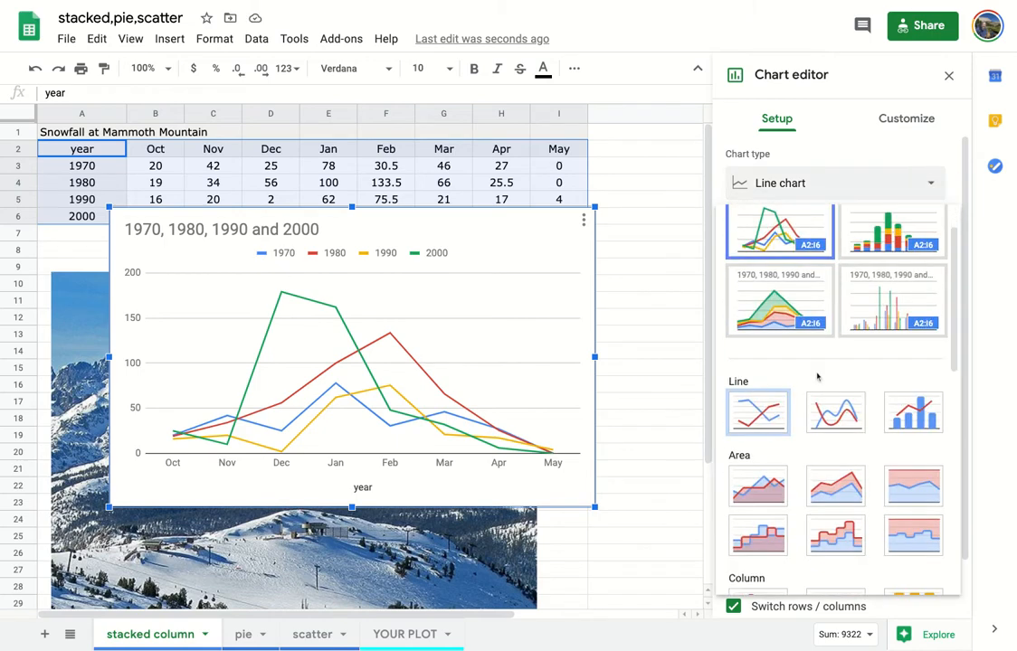
scroll(817, 374, down, 2)
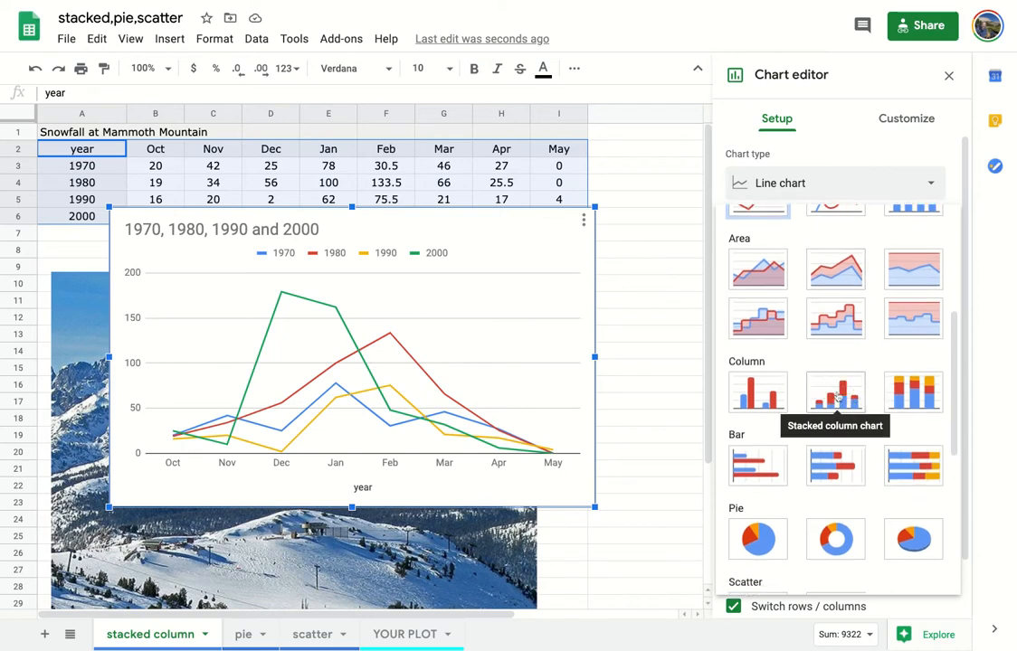
click(841, 394)
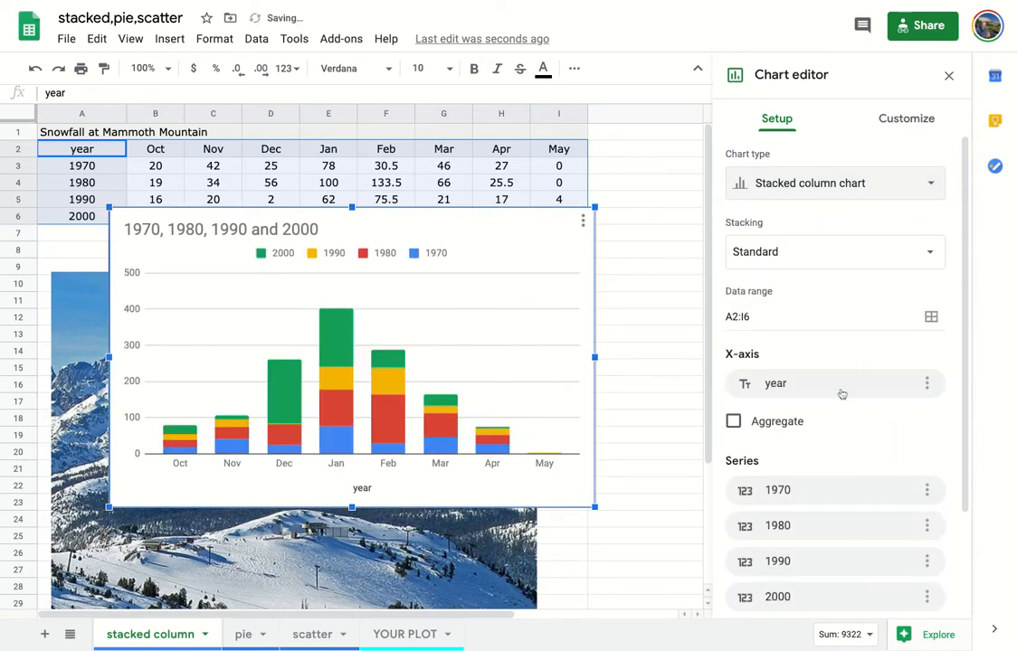
click(949, 76)
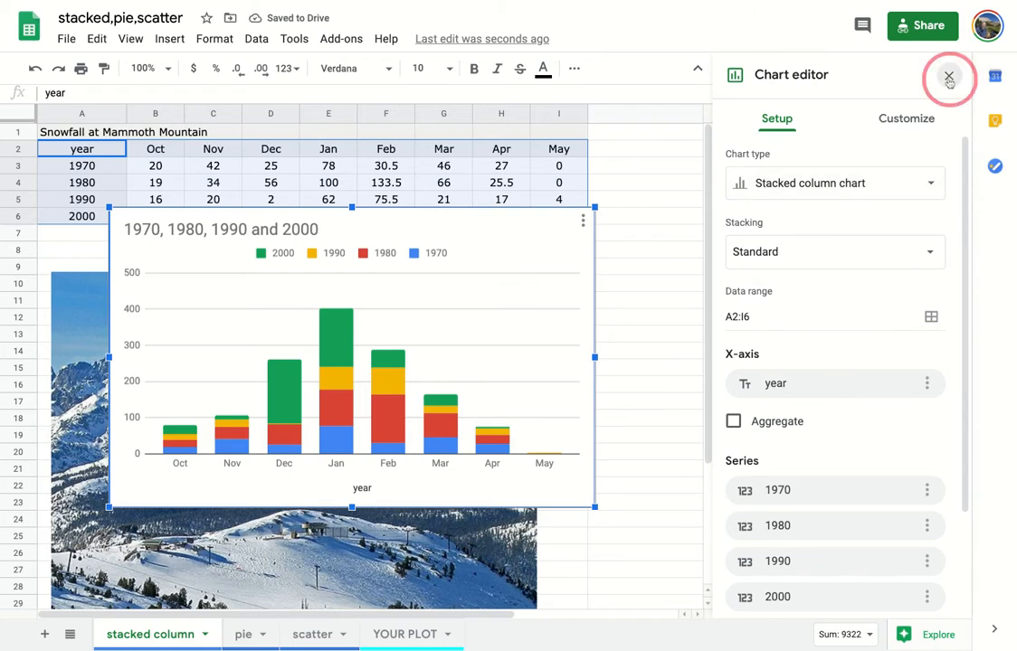
- Move the stacked column chart below the snowfall table so it clears the data, and inspect its monthly column segments
drag(477, 268, 703, 259)
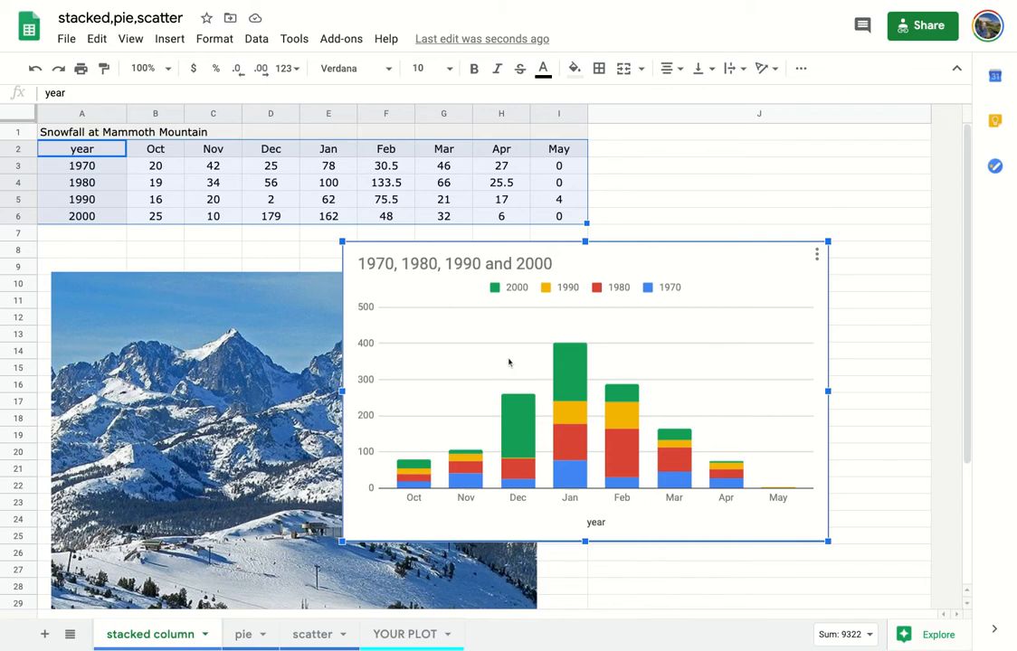
mouse_move(568, 387)
mouse_move(572, 417)
mouse_move(630, 414)
mouse_move(579, 451)
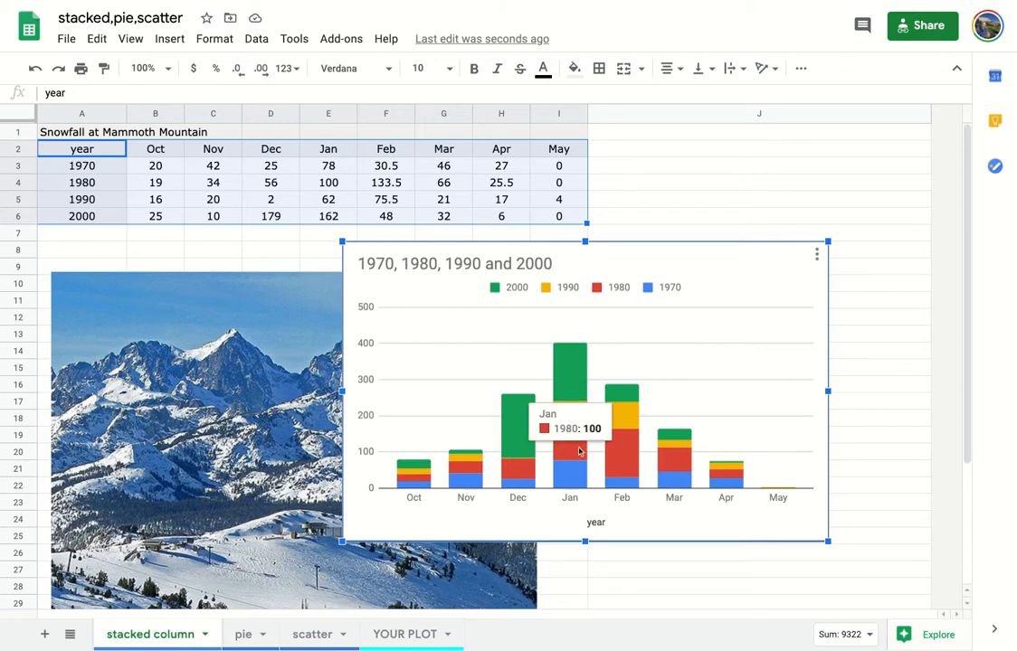
mouse_move(617, 448)
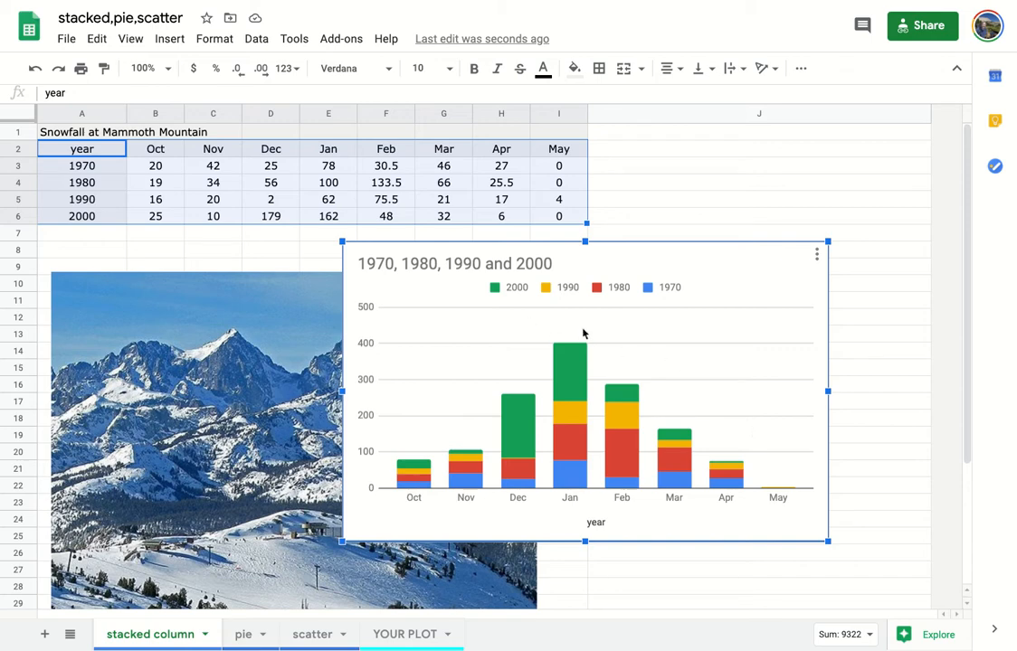
mouse_move(512, 461)
- Set the stacked column chart's title to "SNOWFALL PATTERNS" and close the chart editor
click(817, 255)
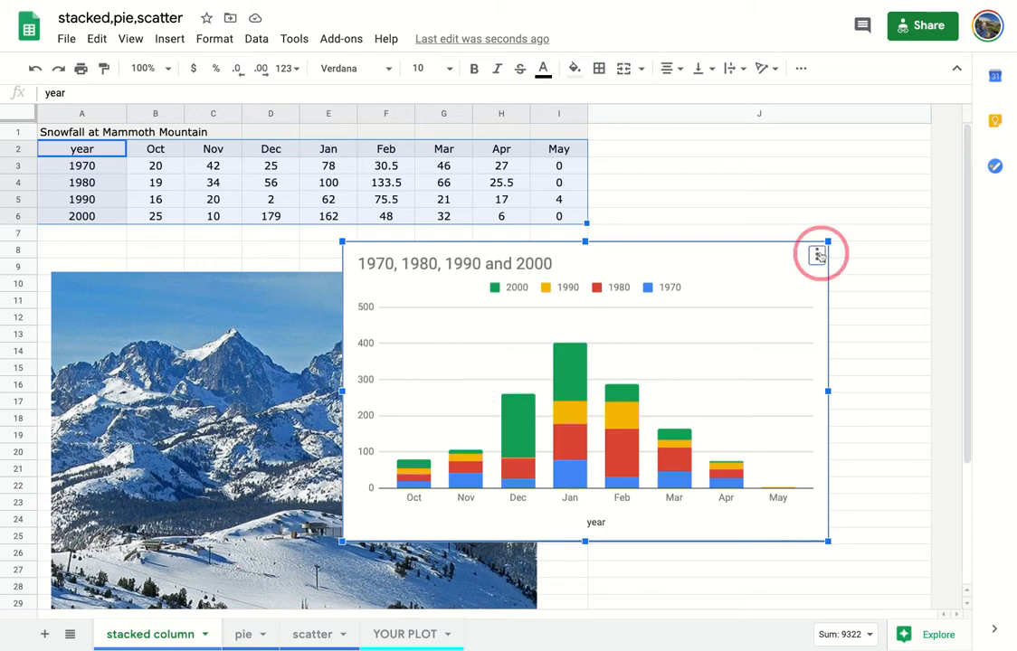
click(740, 279)
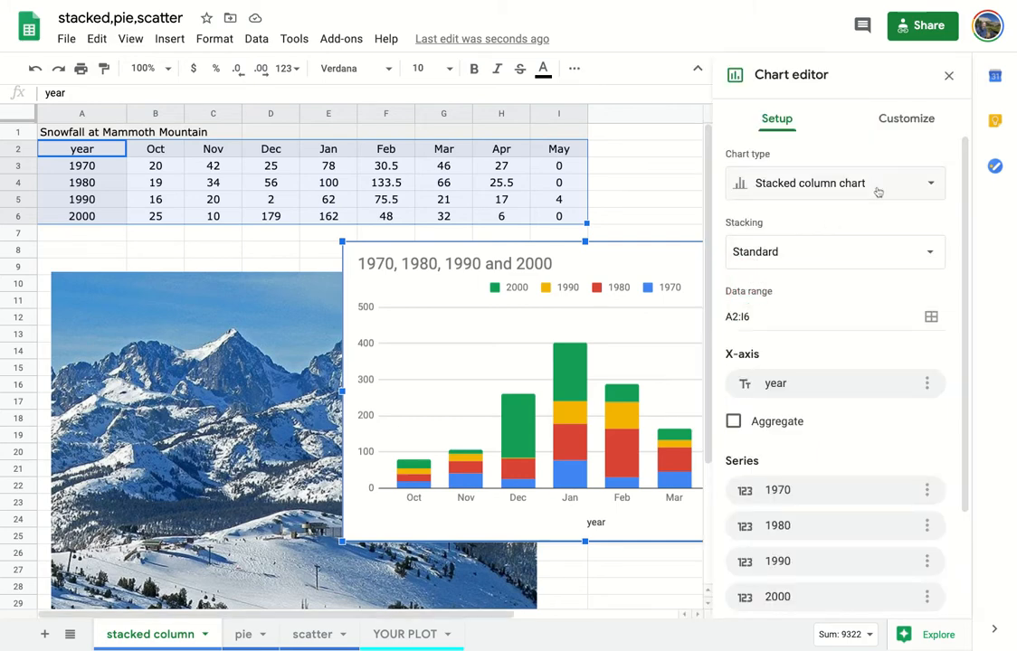
click(898, 125)
click(735, 211)
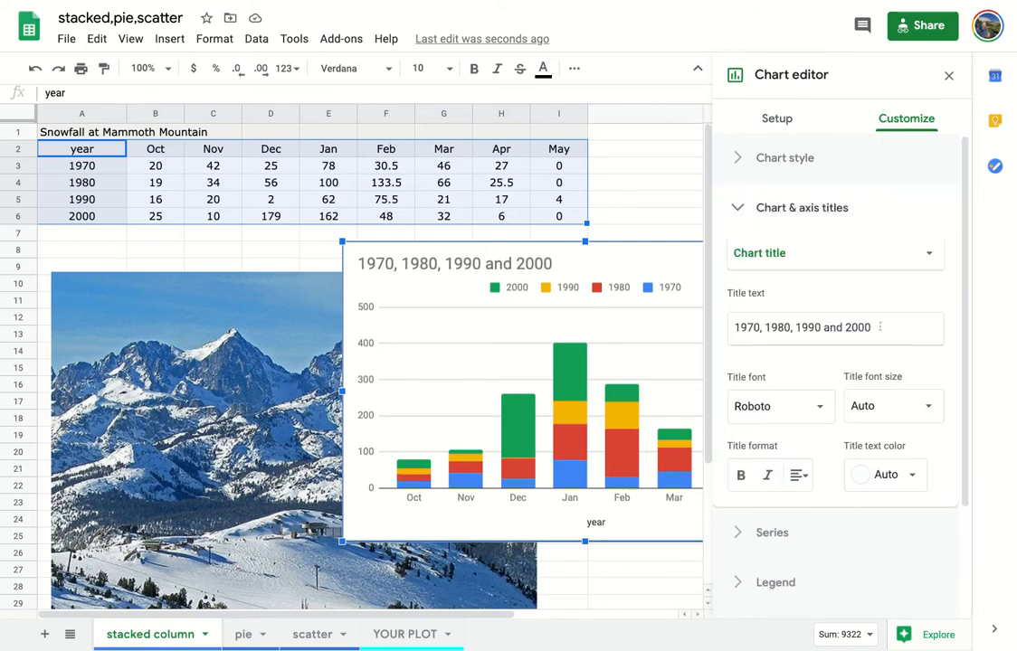
triple_click(763, 323)
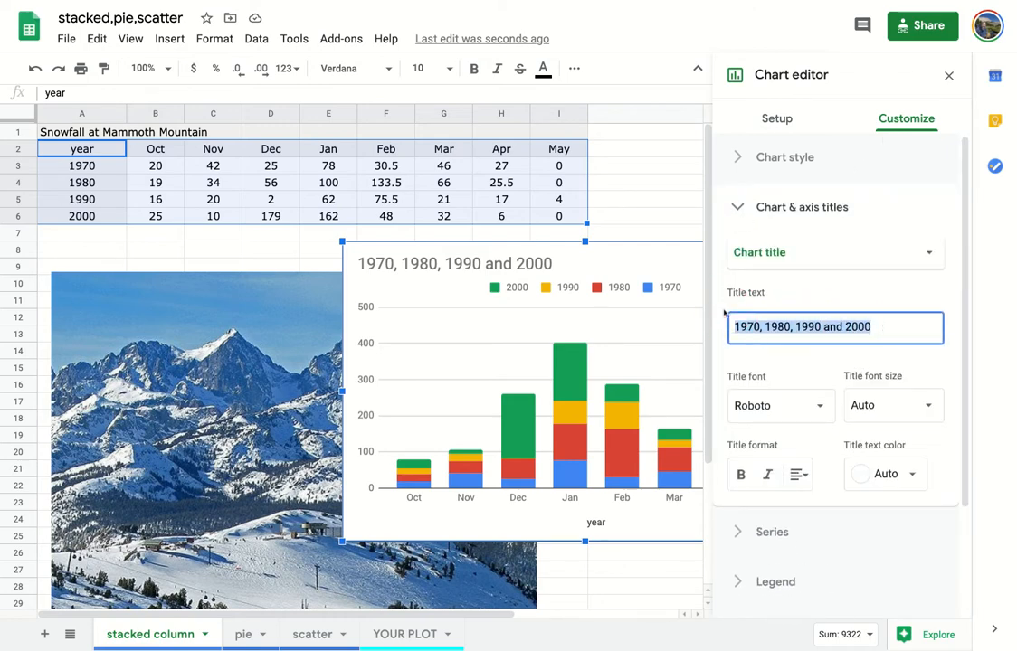
text(SNOWFALL FOR)
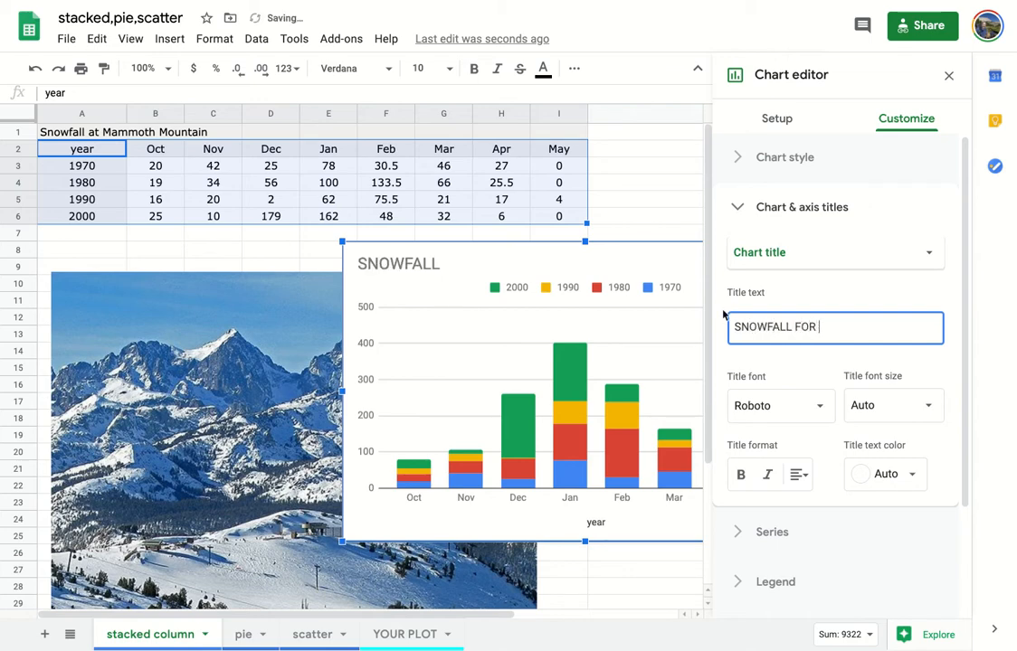
key(BackSpace)
key(BackSpace)
key(BackSpace)
key(BackSpace)
text(PATTERNS)
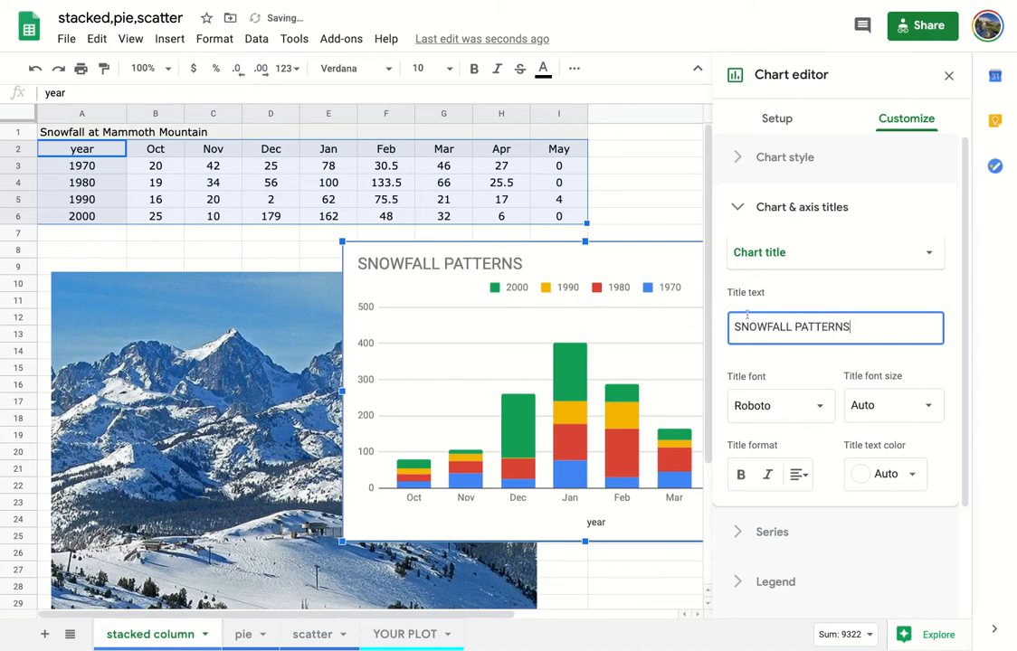
click(949, 75)
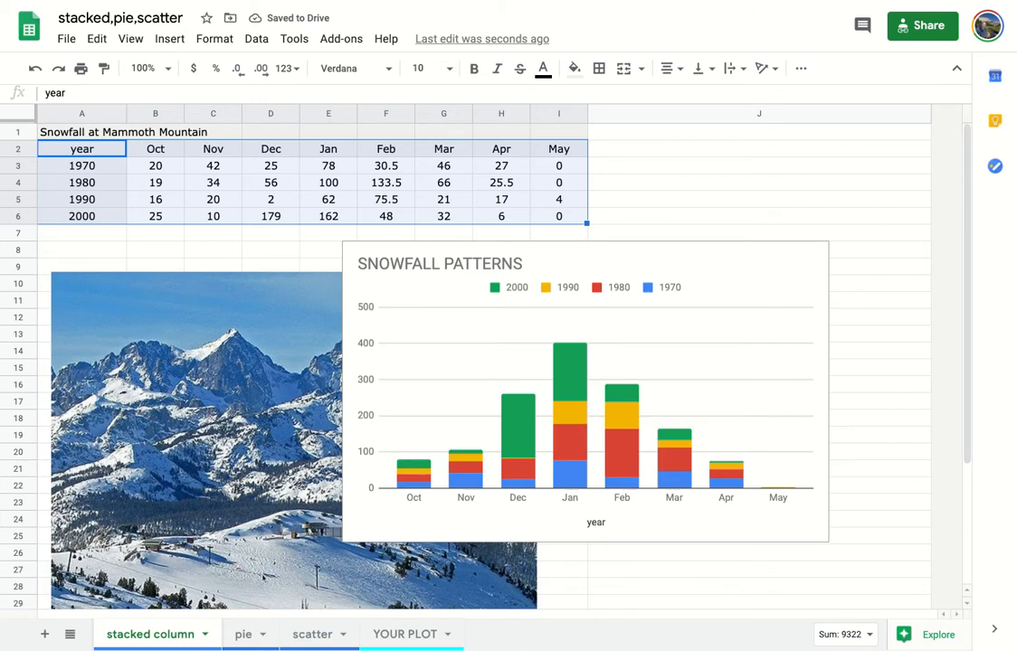
- On the pie sheet, insert a chart from the causes of death and their counts (A2:B12)
click(244, 635)
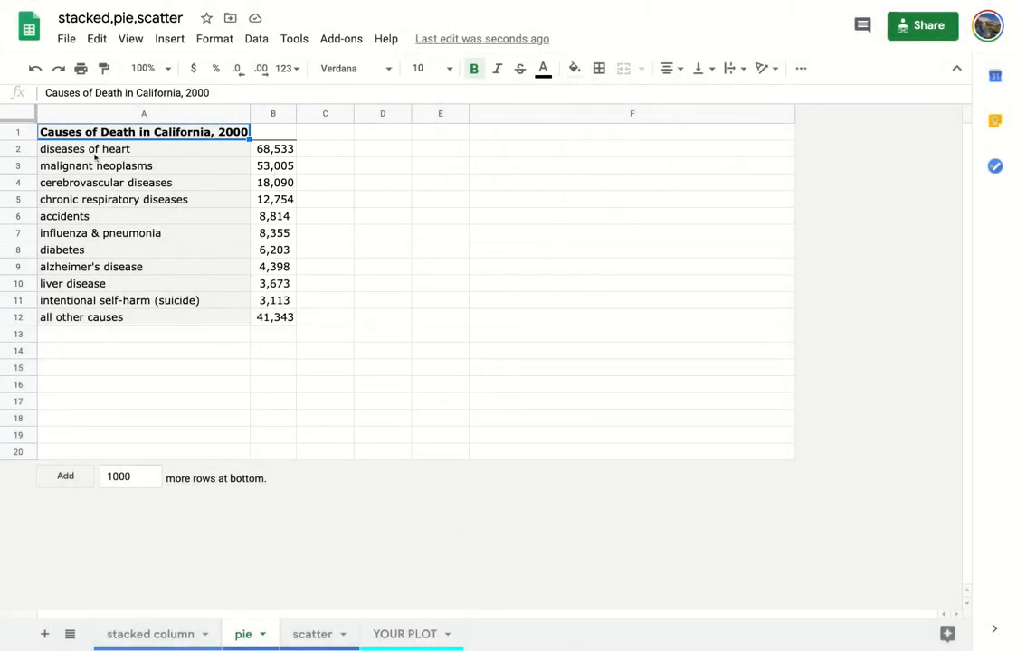
drag(87, 151, 272, 318)
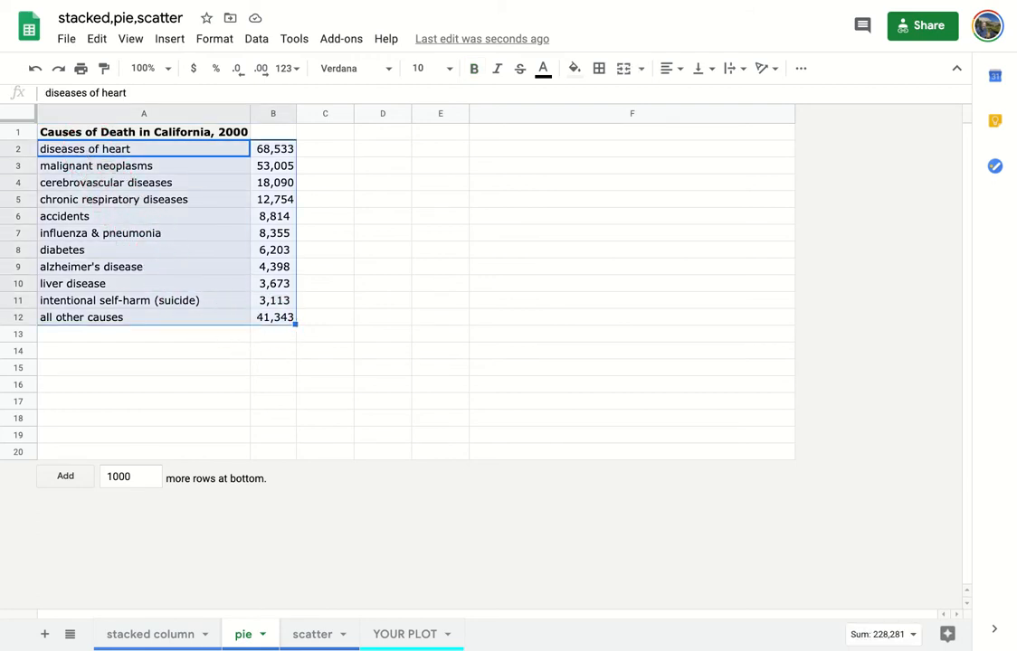
click(169, 39)
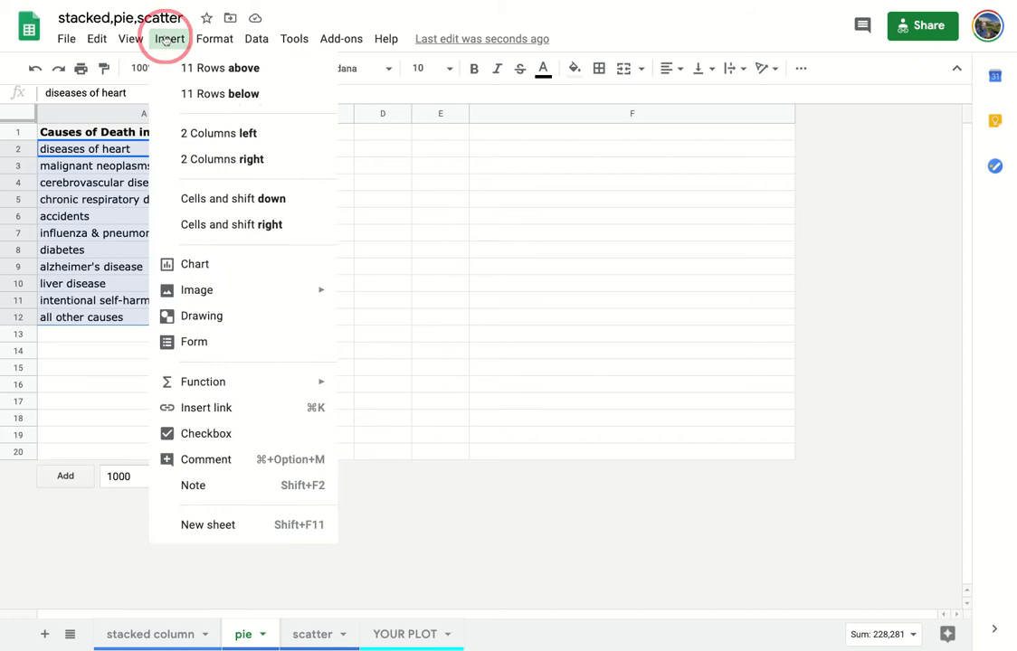
click(220, 265)
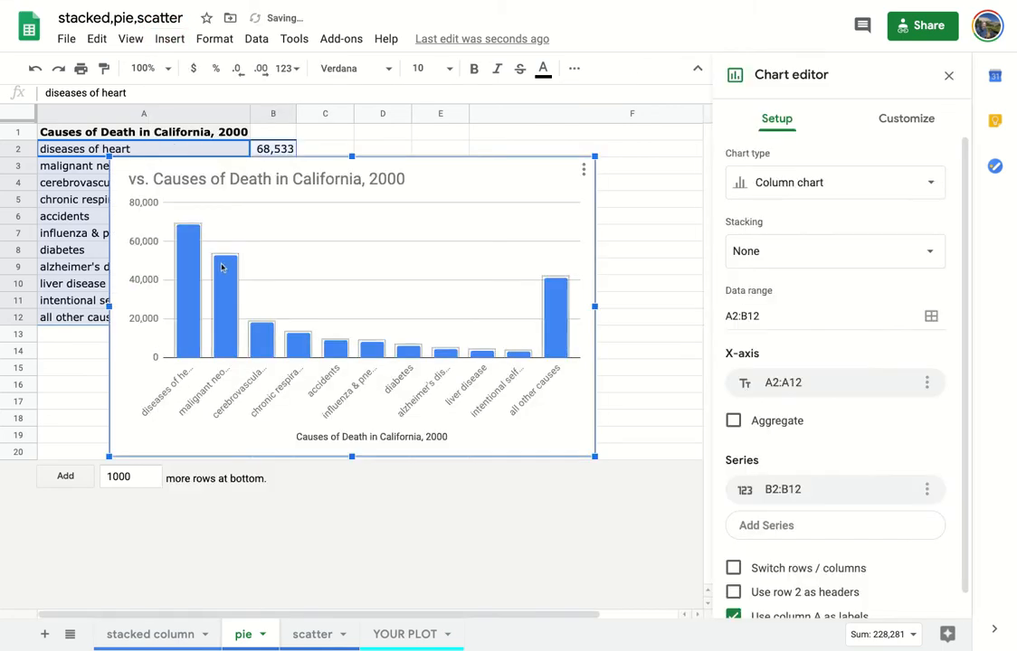
- Change the causes-of-death chart to a pie chart and move it beside the data table so the data is uncovered
click(930, 182)
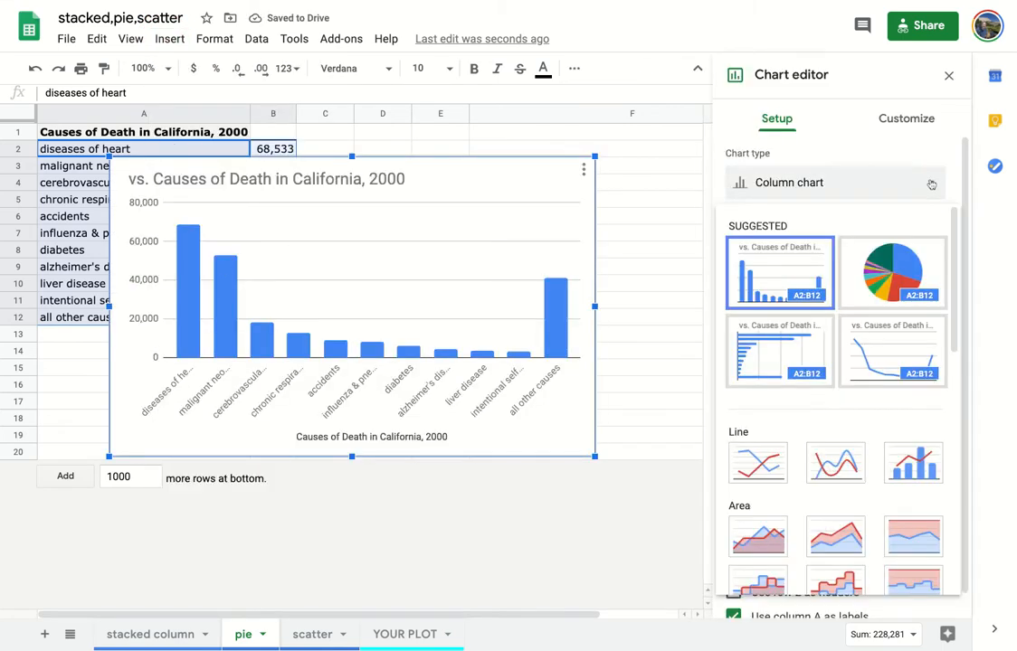
click(910, 263)
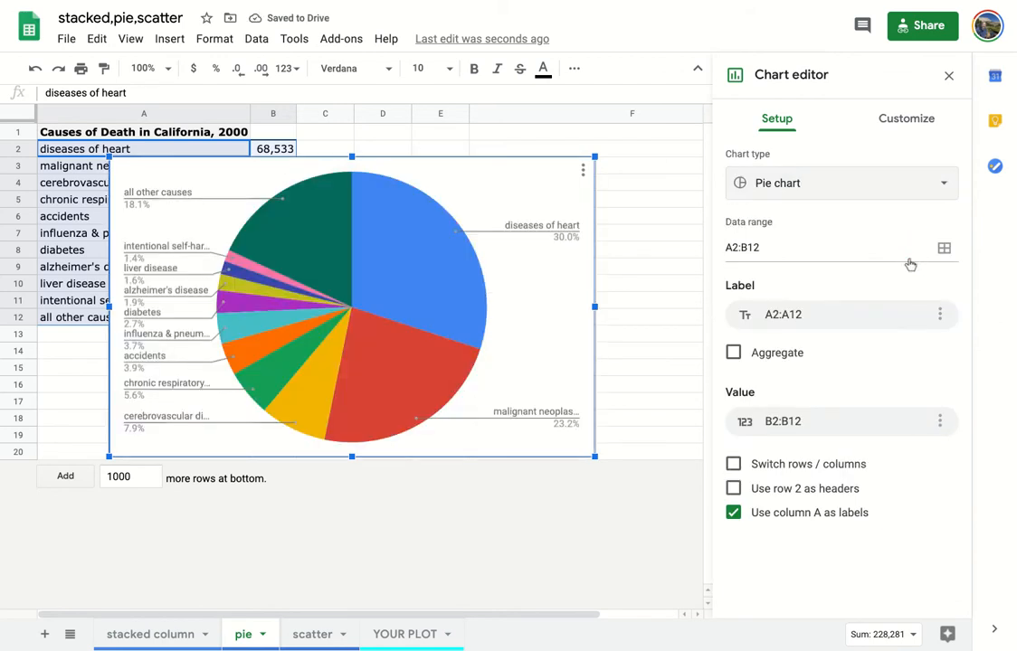
click(950, 76)
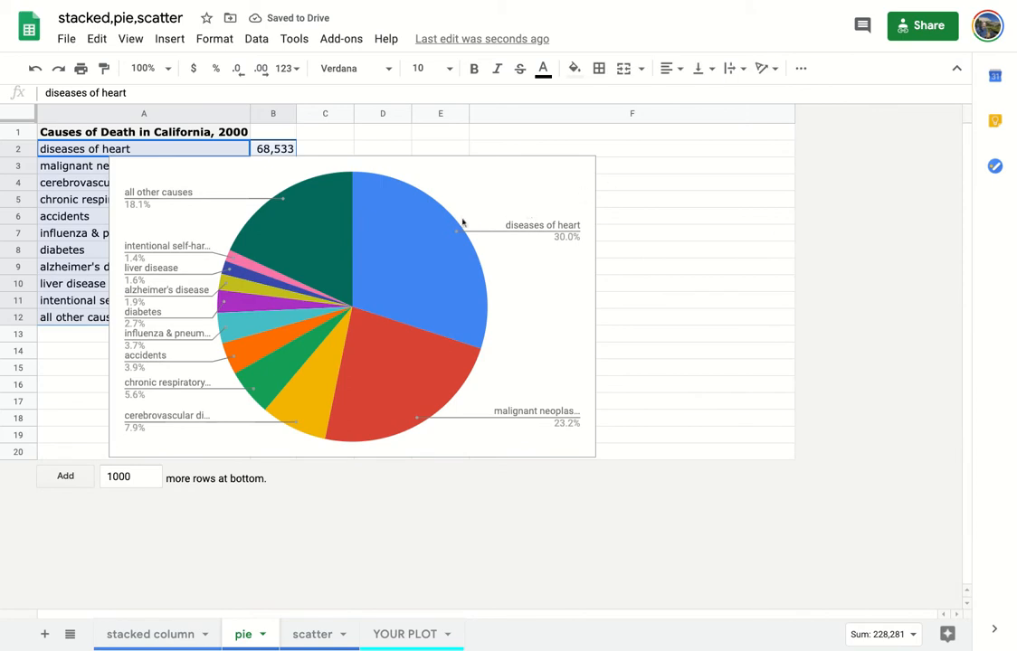
click(493, 178)
drag(492, 178, 685, 161)
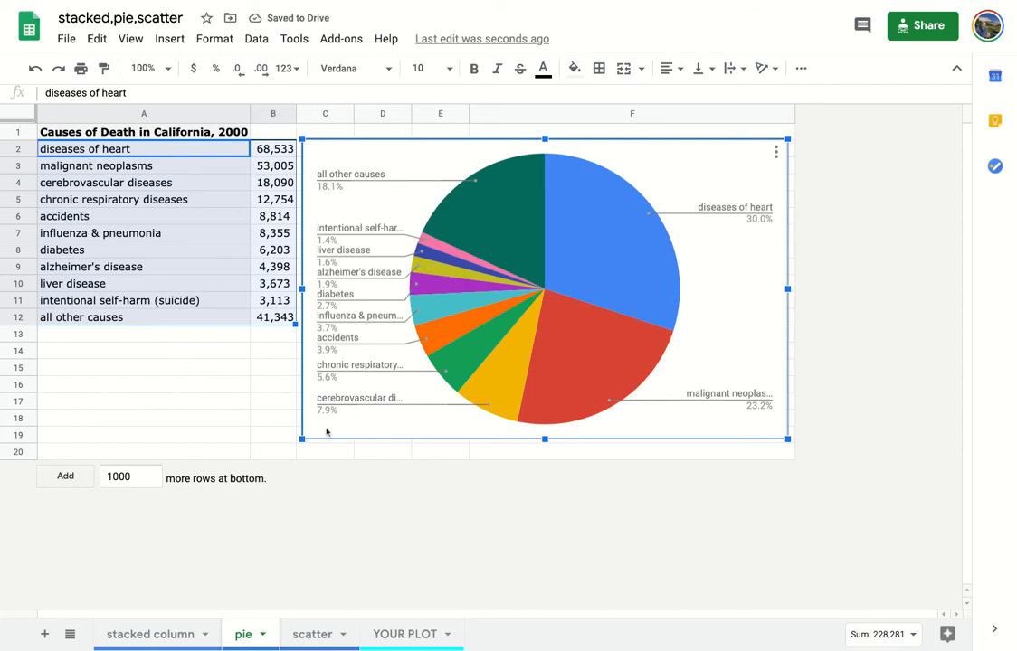
- Set the pie chart's slice labels to Value and Percentage, view the pie slice options, and close the chart editor
click(777, 152)
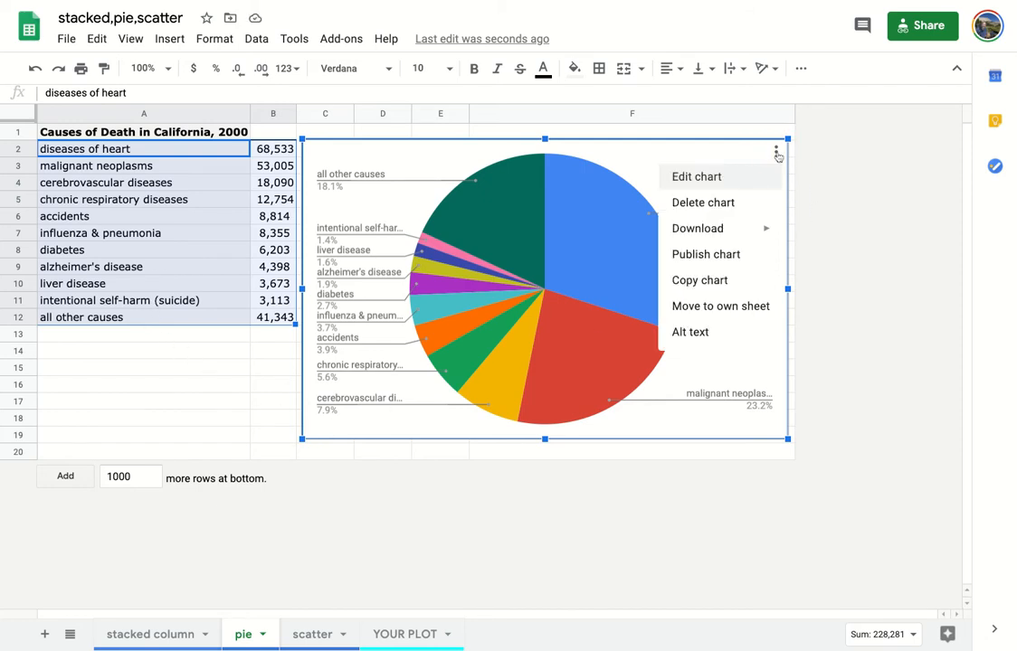
click(697, 177)
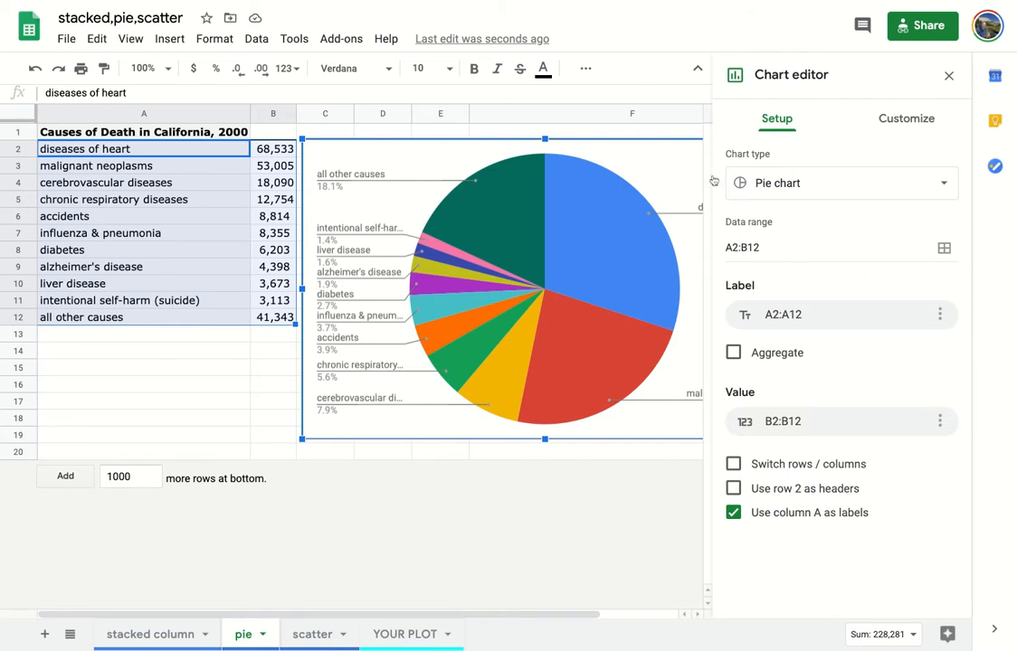
click(906, 120)
click(738, 207)
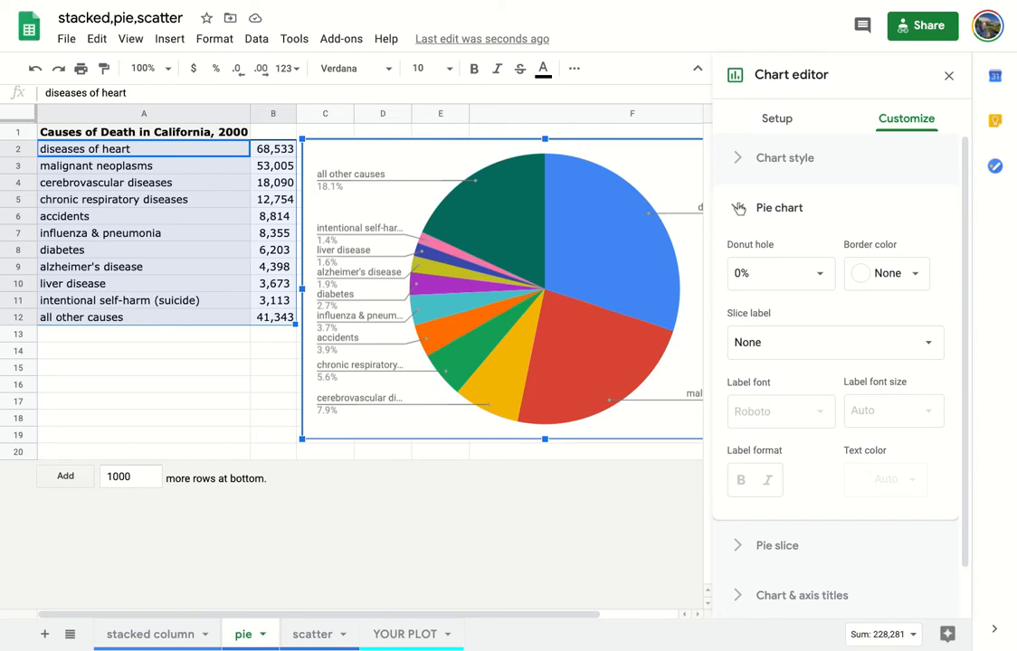
click(930, 342)
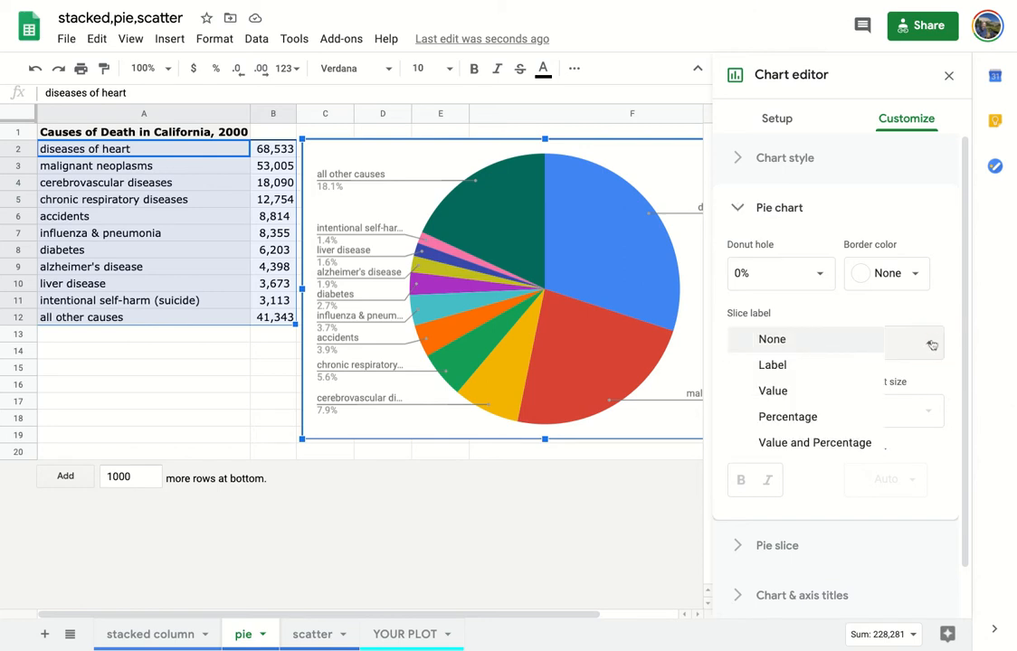
click(845, 442)
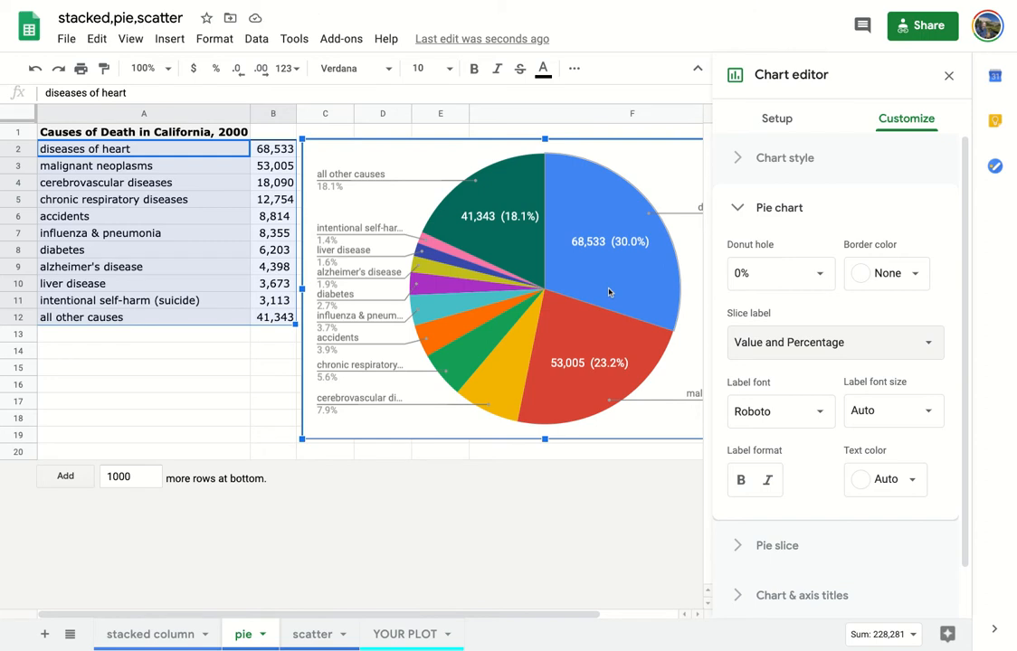
click(765, 546)
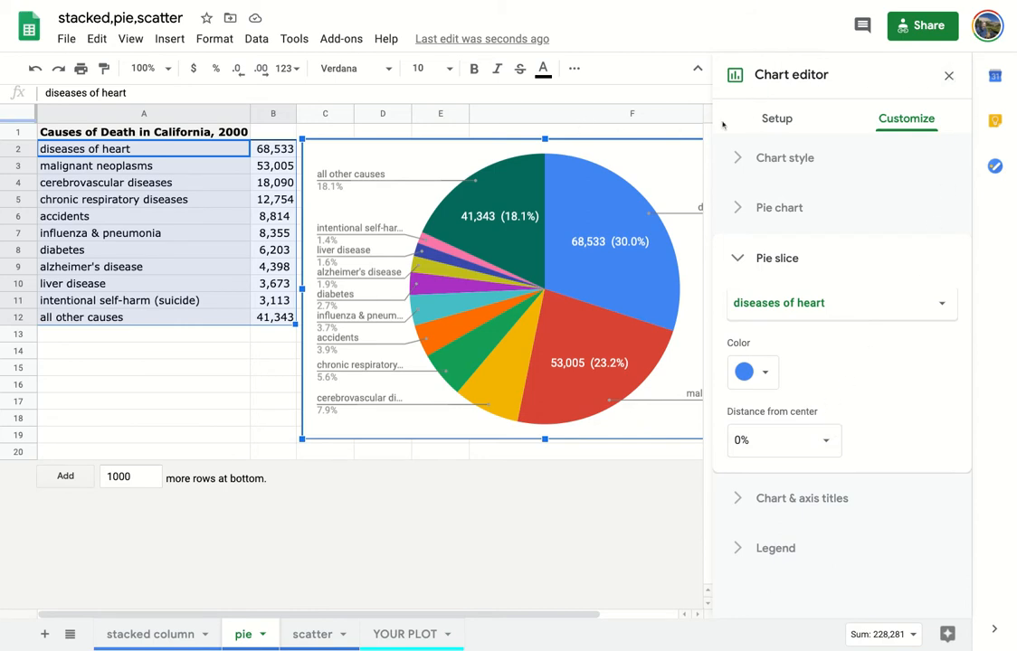
click(950, 78)
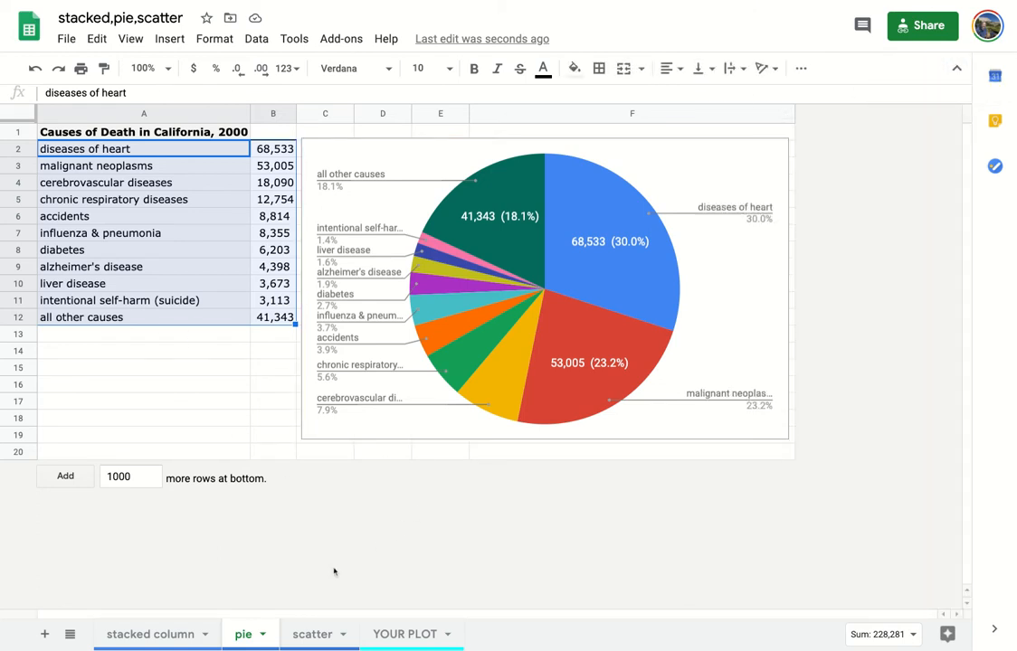
- On the scatter sheet, insert a chart from the foot length and height columns (A and B)
click(316, 634)
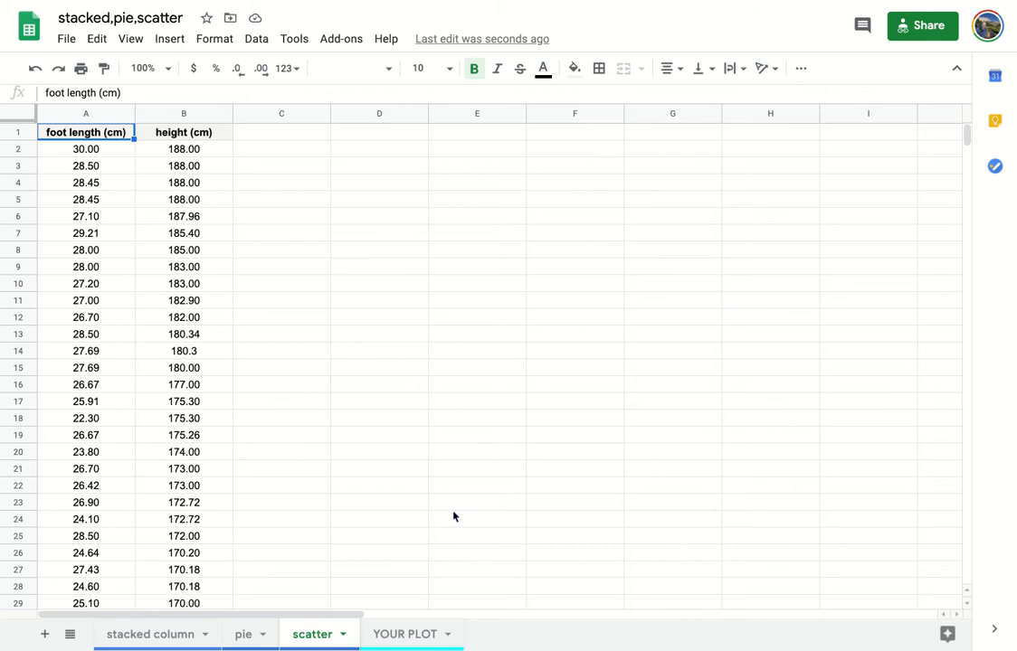
click(69, 115)
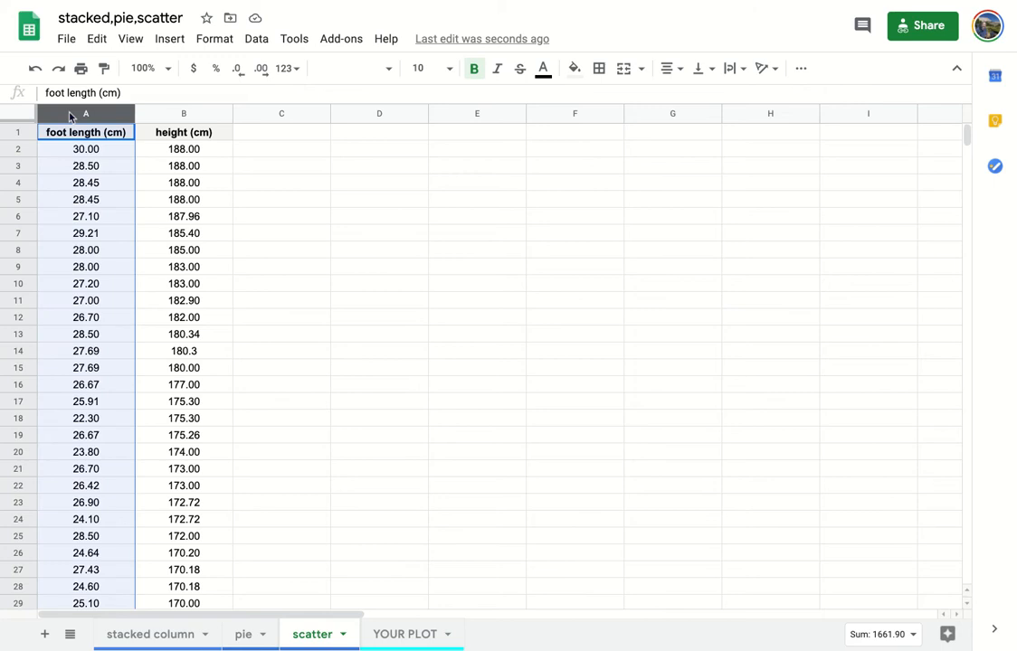
shift+click(149, 111)
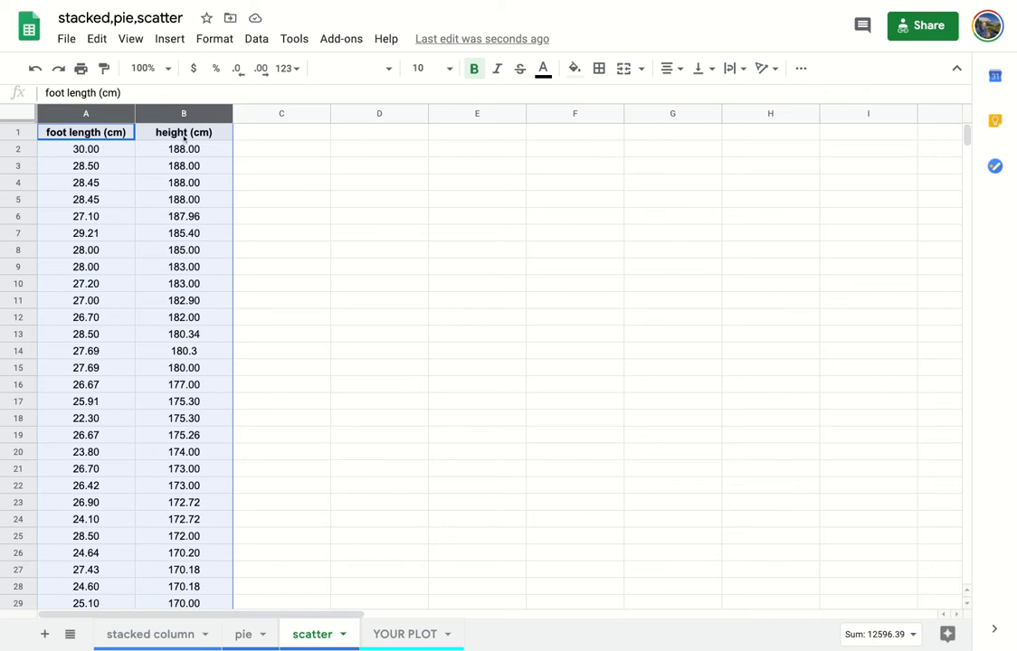
click(169, 40)
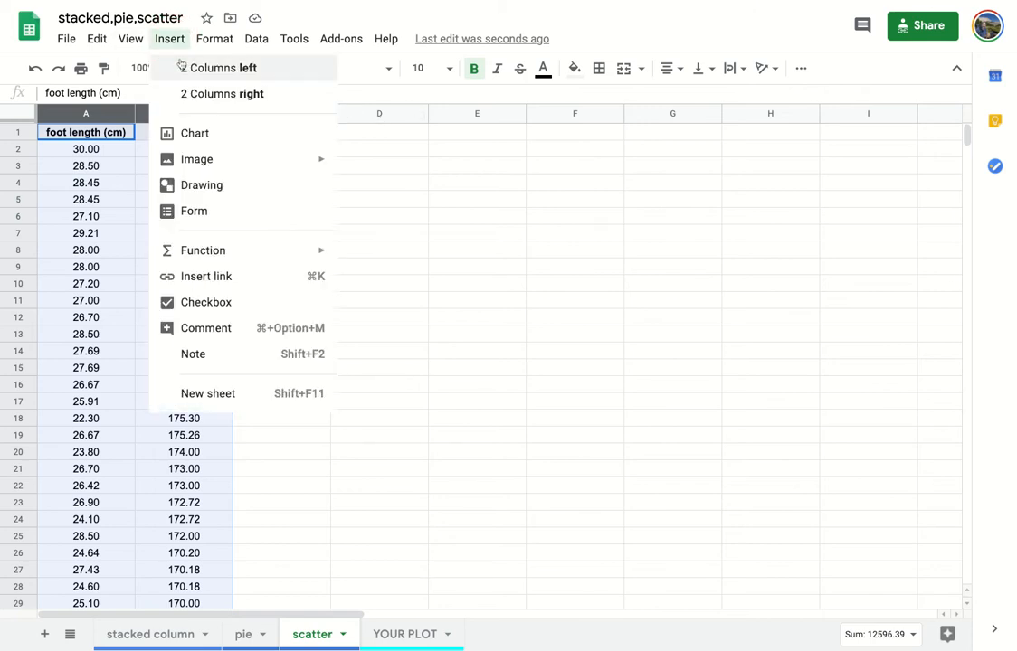
click(201, 134)
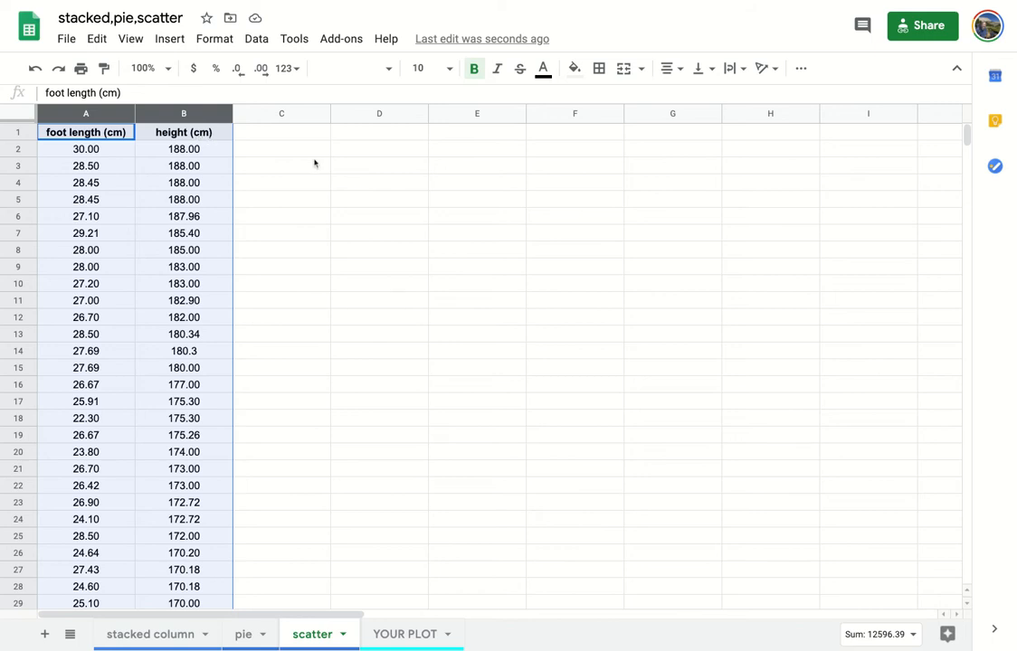
click(169, 39)
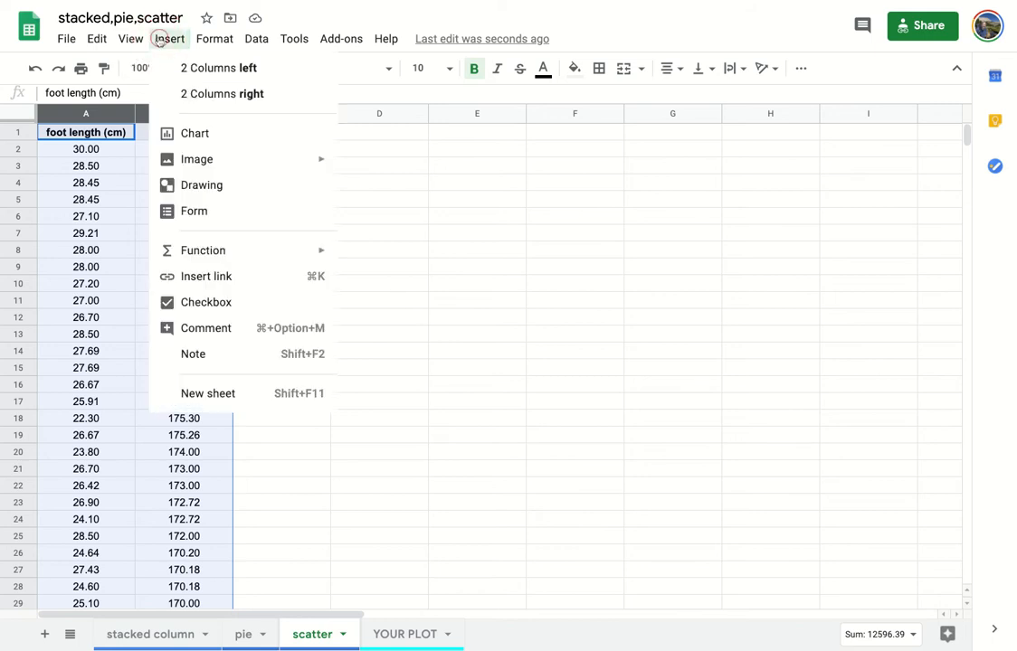
click(189, 133)
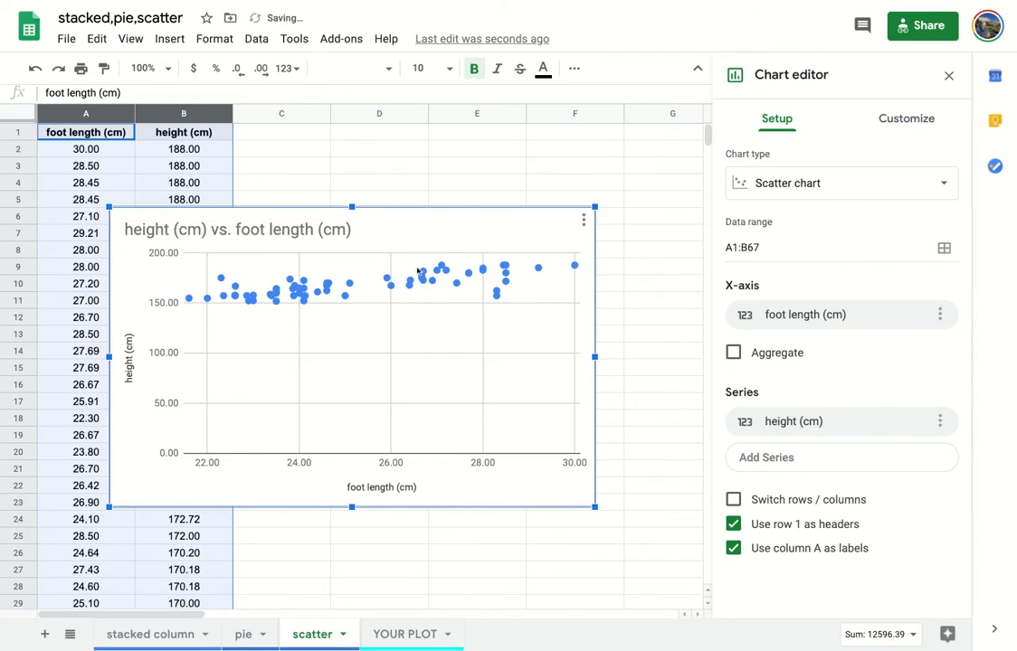
- Move the scatter chart beside the data columns so they are uncovered, and close the chart editor
drag(448, 219, 553, 159)
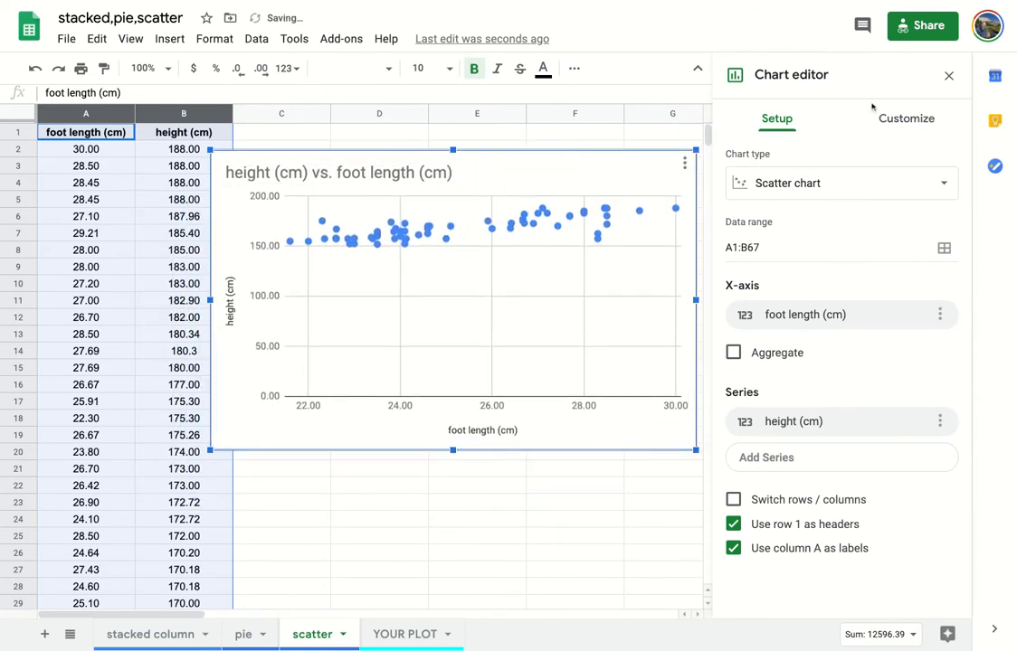
click(948, 76)
click(532, 159)
drag(538, 159, 605, 151)
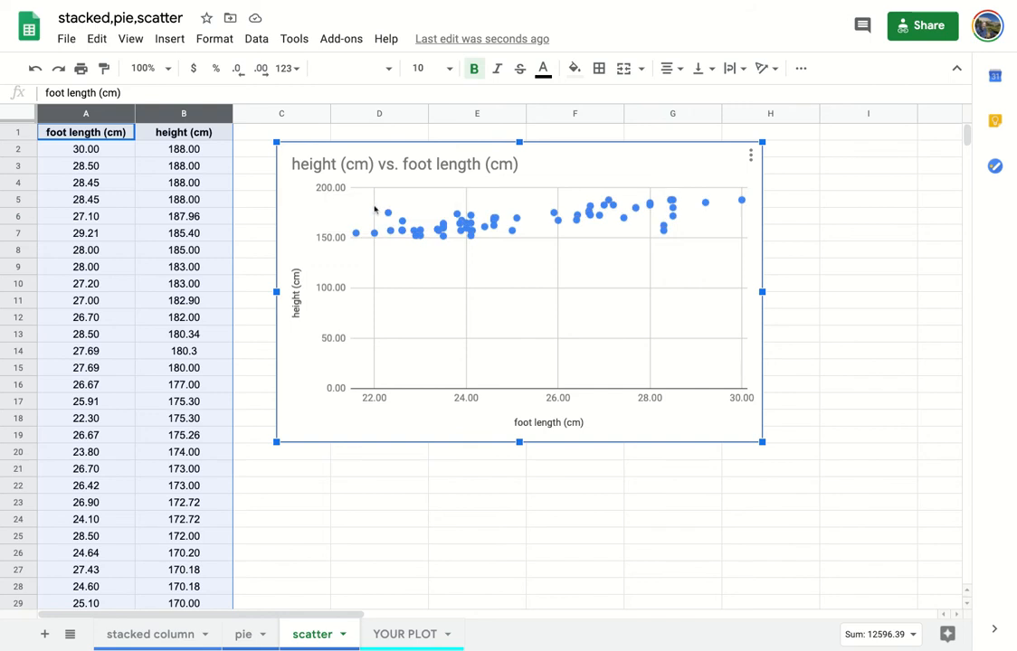
- Set the minimum of the scatter chart's vertical axis to 150
click(753, 156)
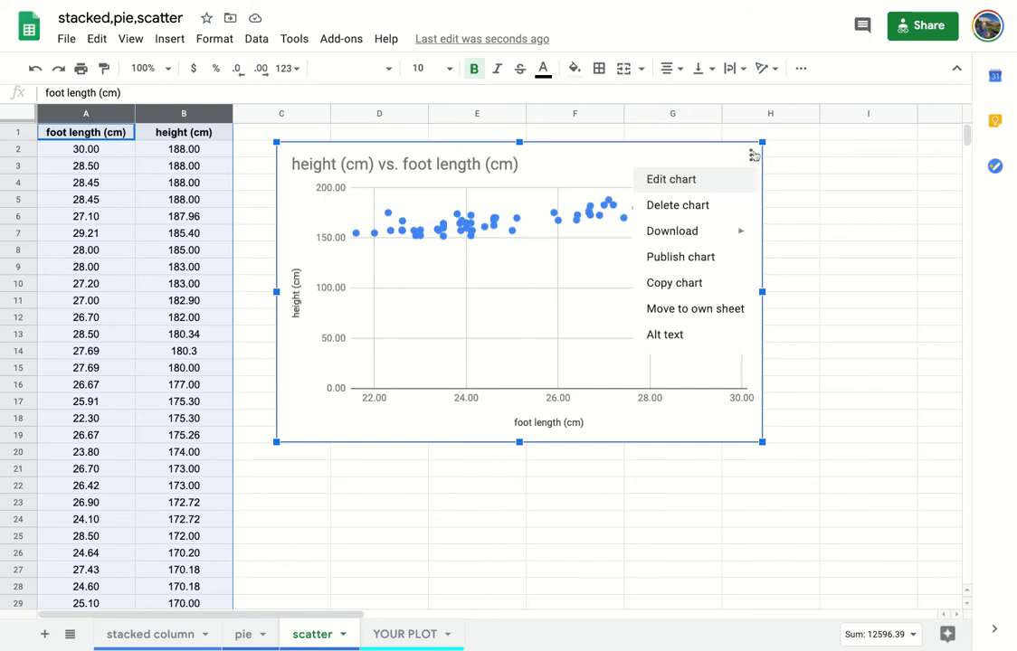
click(712, 181)
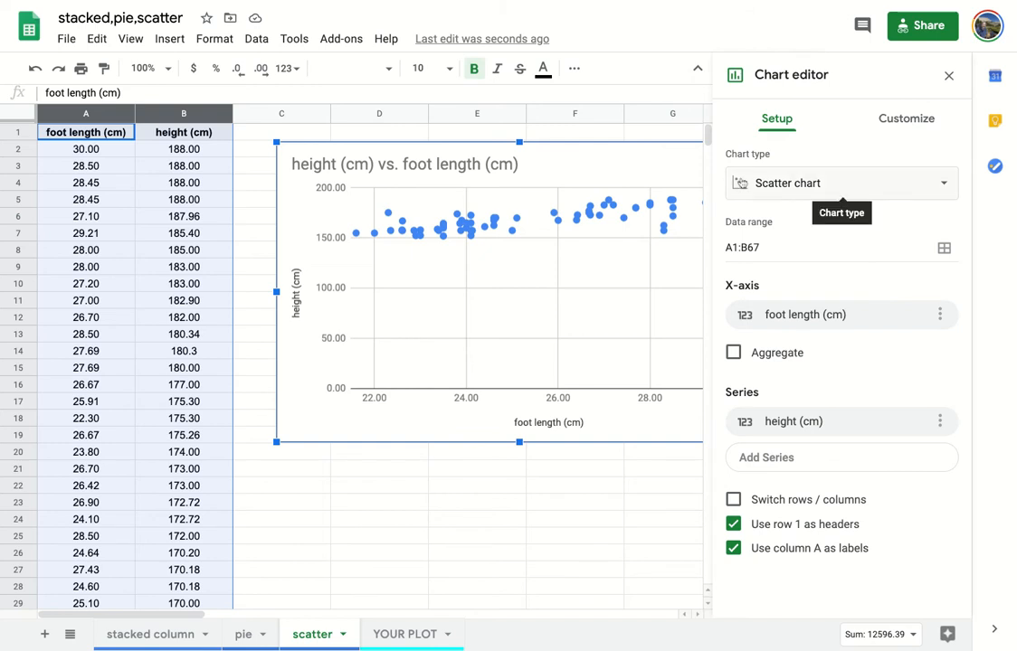
click(903, 127)
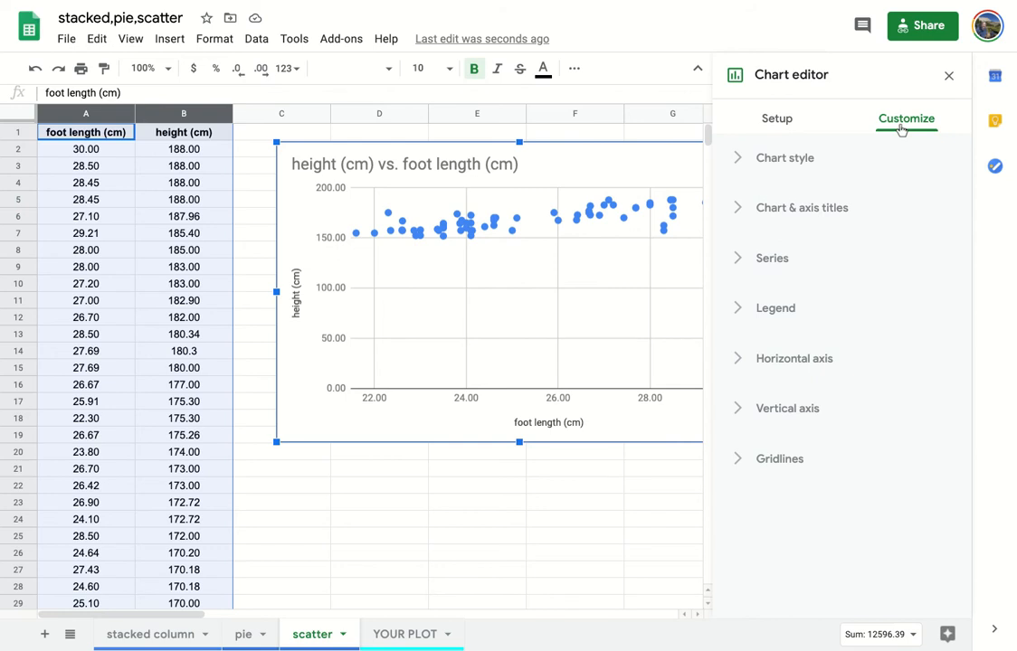
click(739, 408)
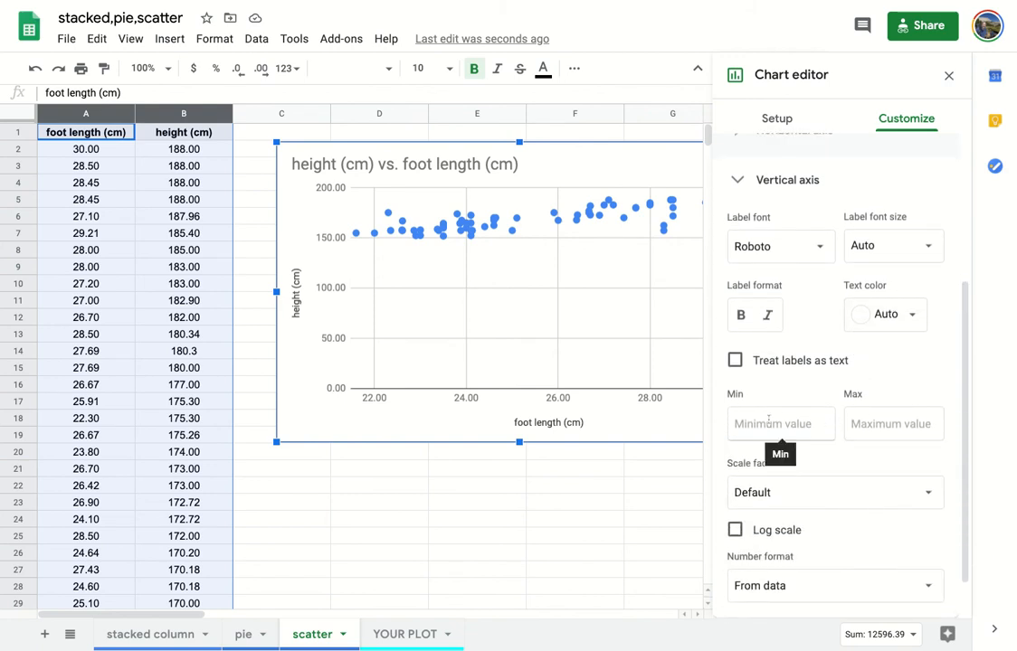
click(768, 422)
text(145)
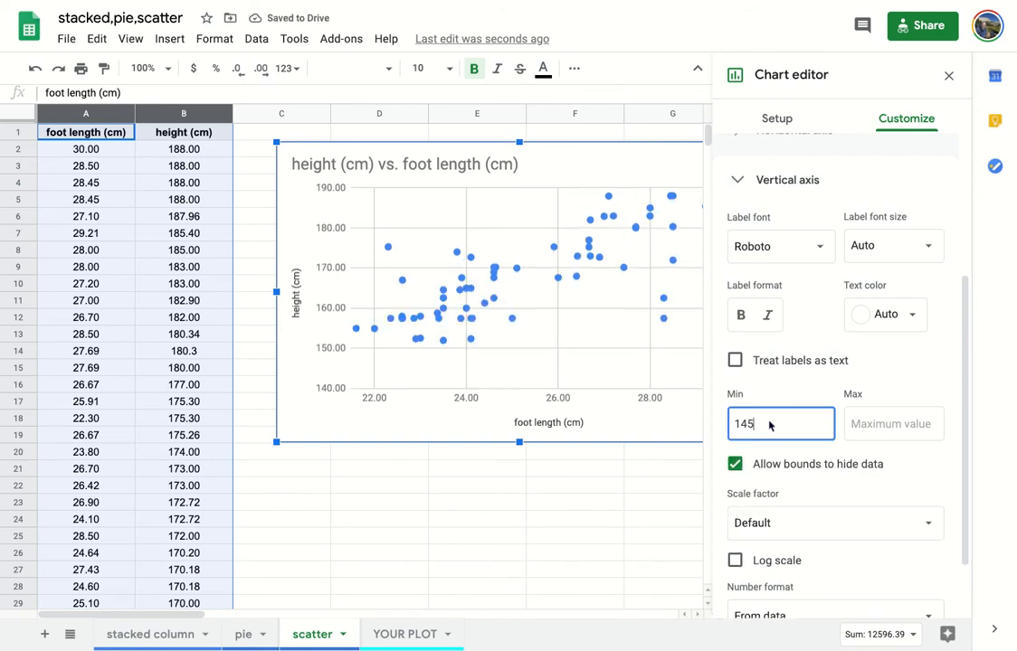
key(BackSpace)
key(BackSpace)
text(5)
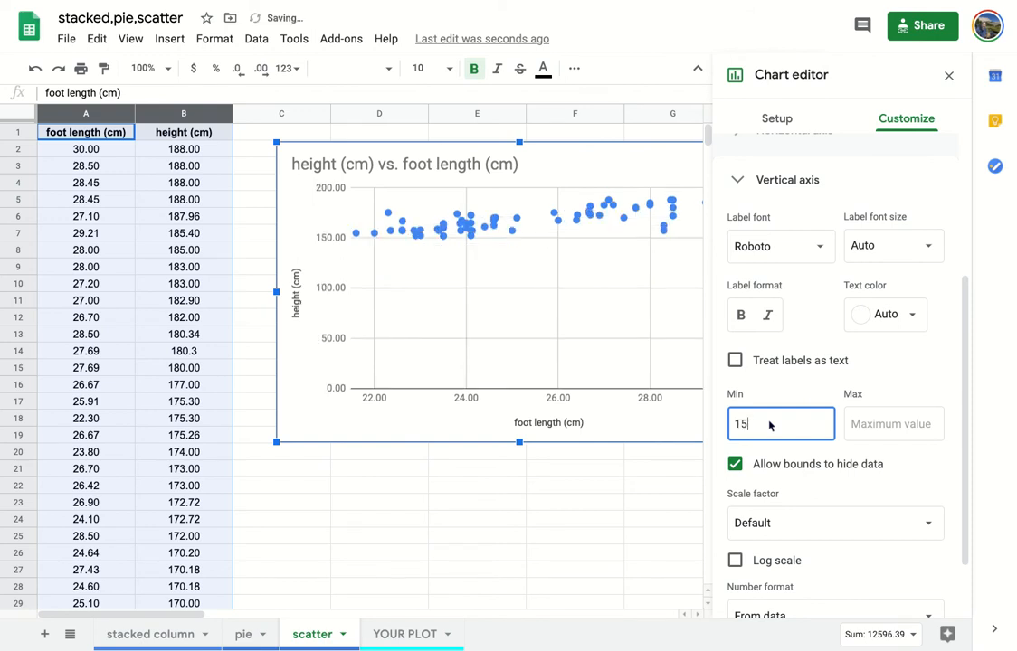
text(0)
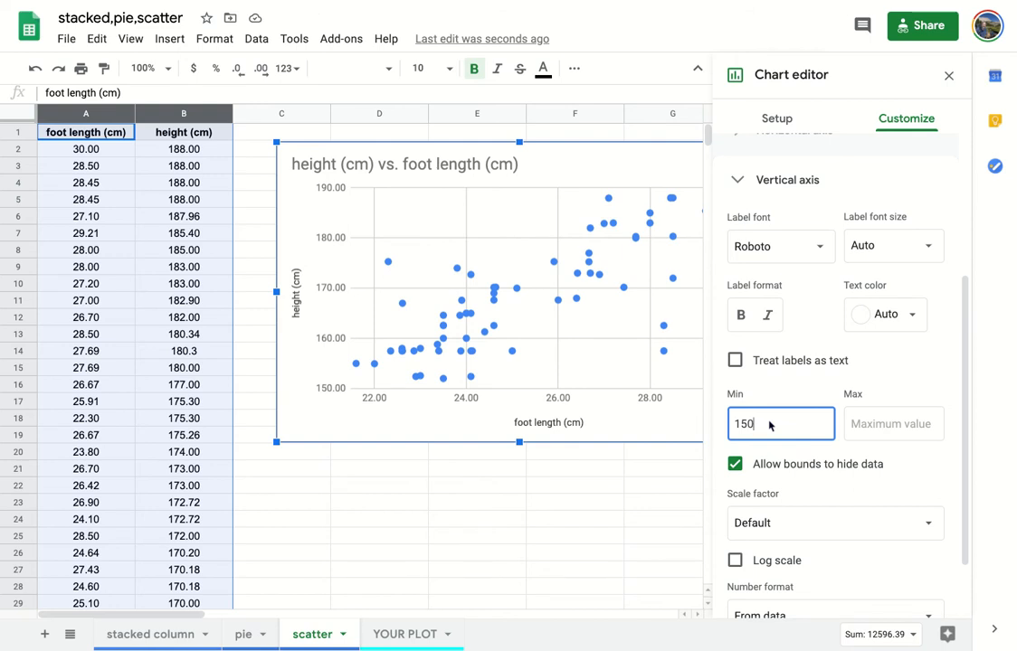
click(736, 179)
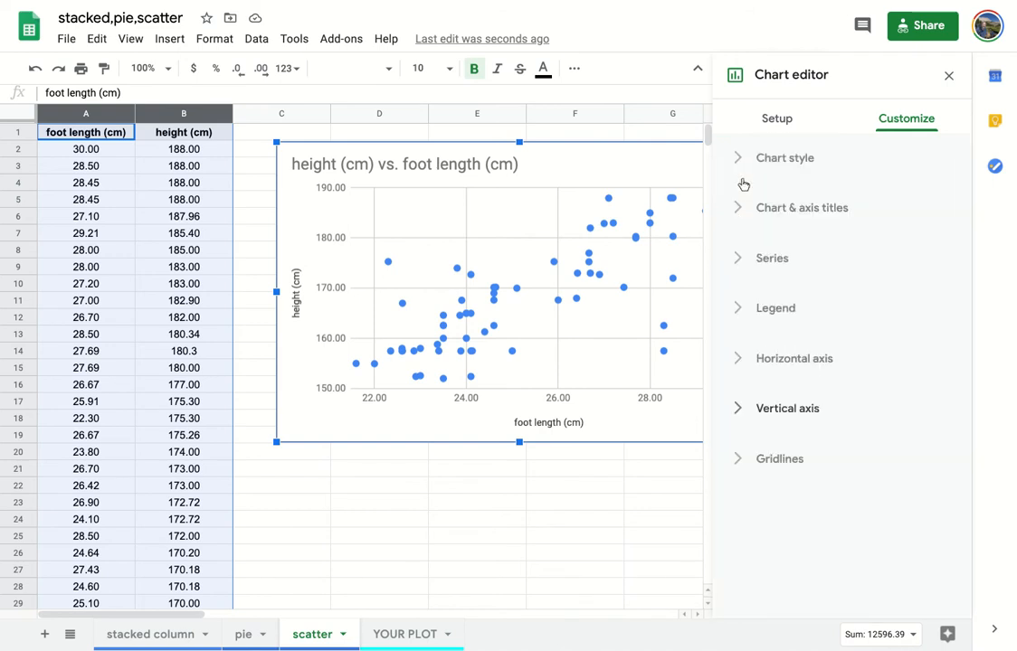
- Add a trendline to the height (cm) series of the scatter chart
click(742, 260)
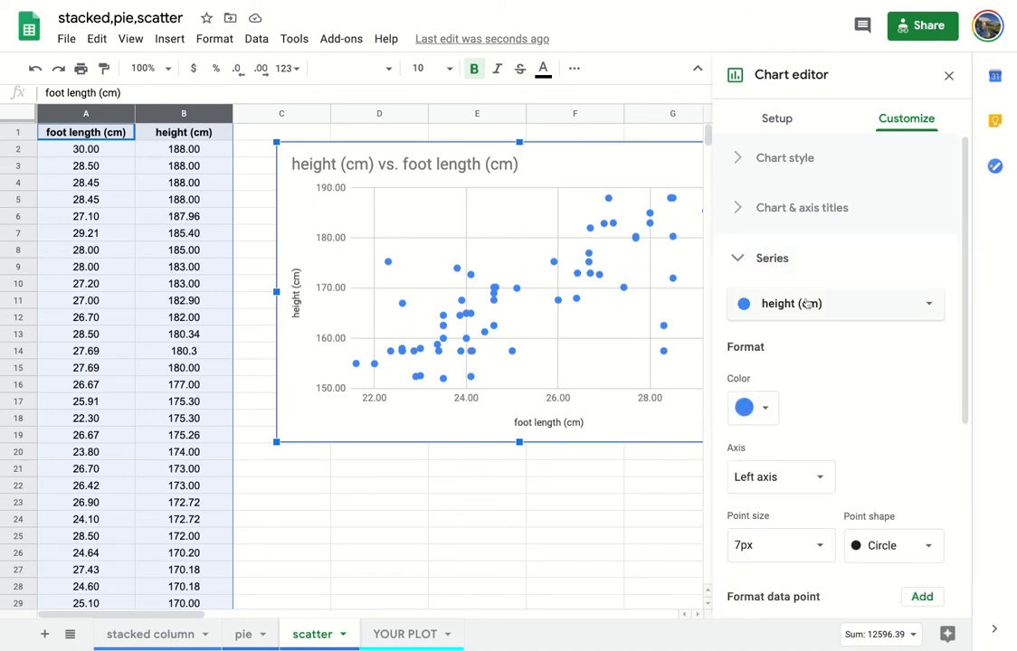
scroll(793, 292, down, 3)
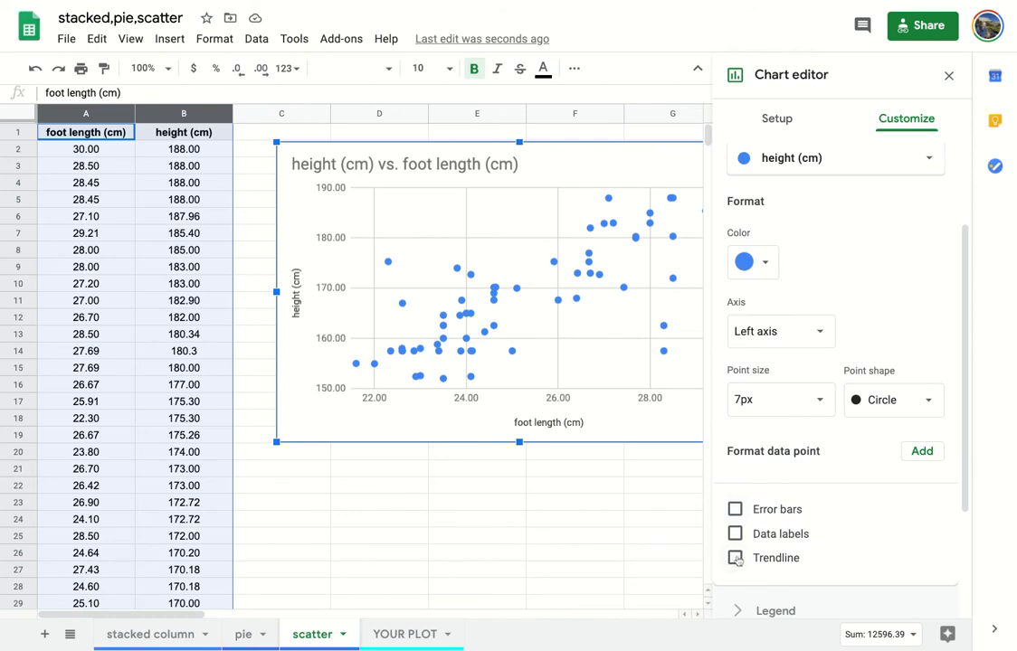
click(736, 559)
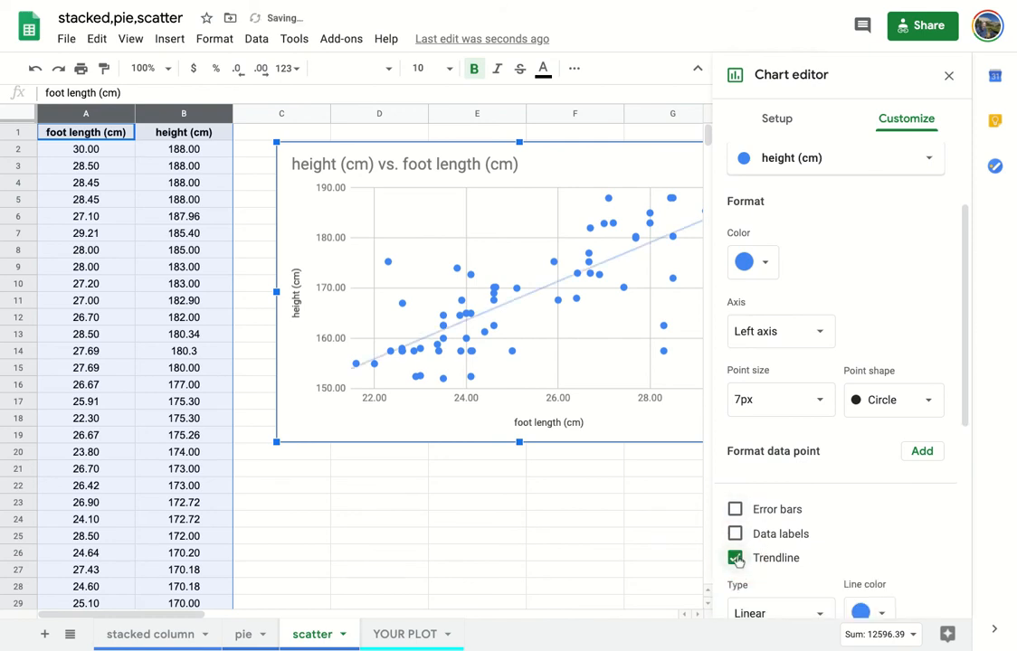
- Try the Exponential, Logarithmic and Power Series trendline types and set the type back to Linear
scroll(905, 520, down, 3)
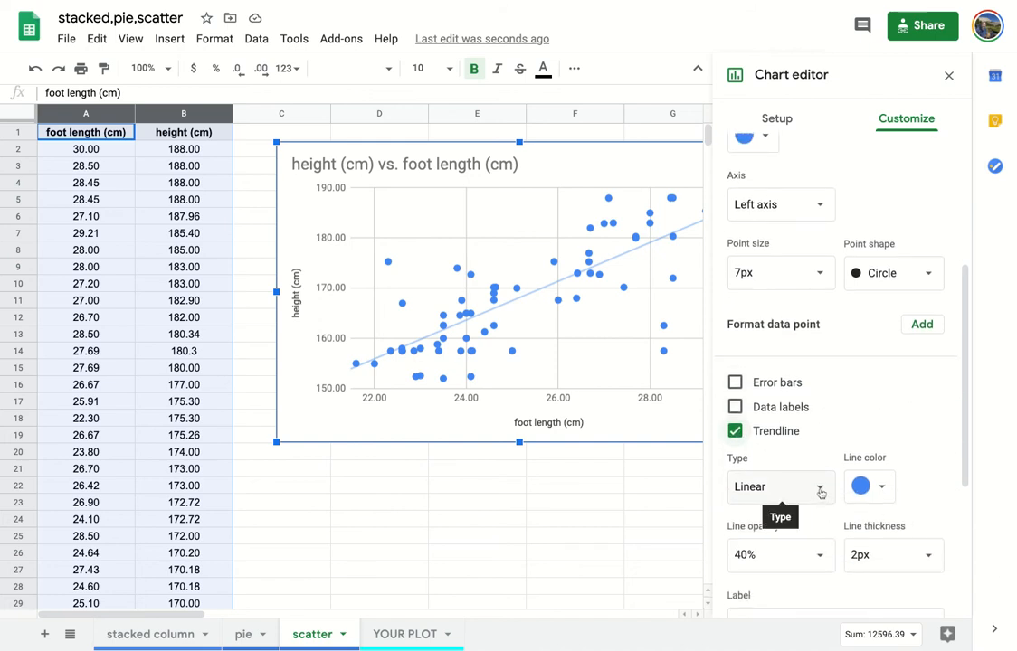
click(821, 491)
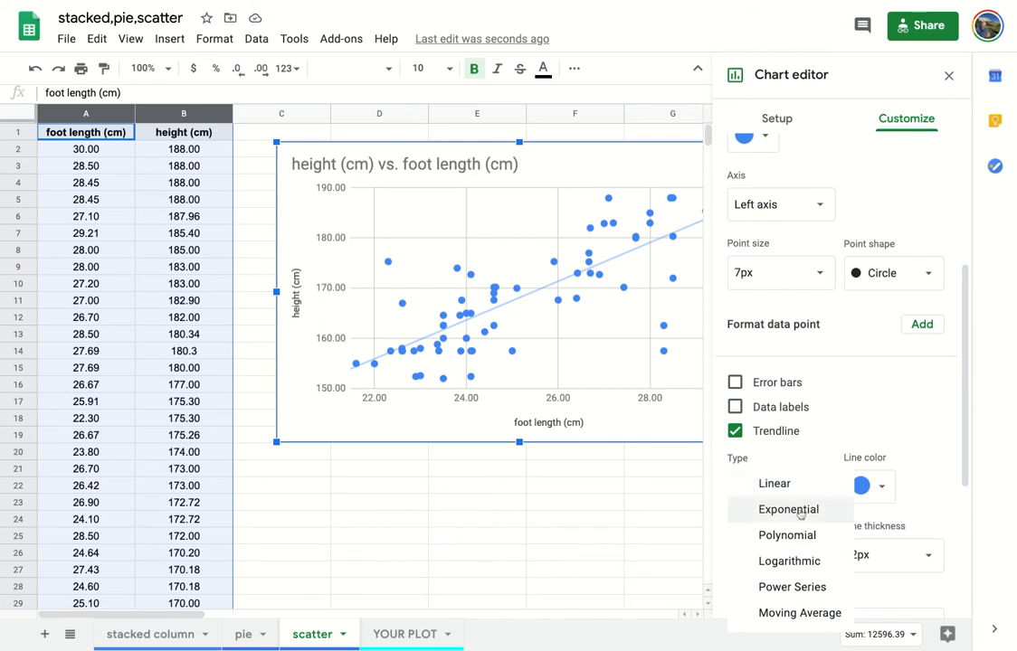
click(805, 511)
click(821, 488)
click(794, 536)
click(819, 493)
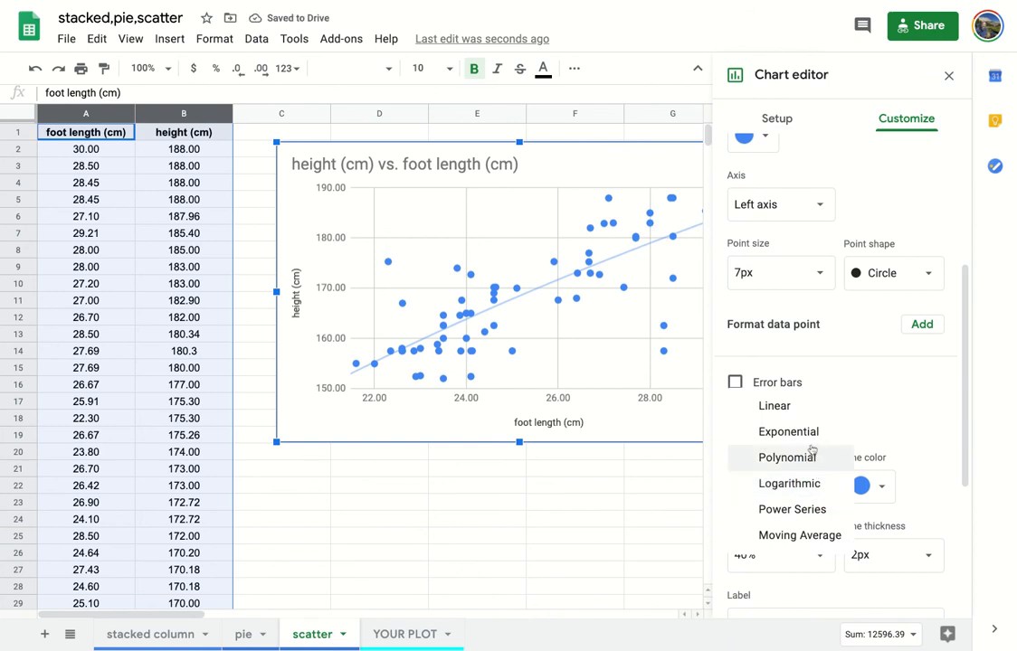
click(814, 512)
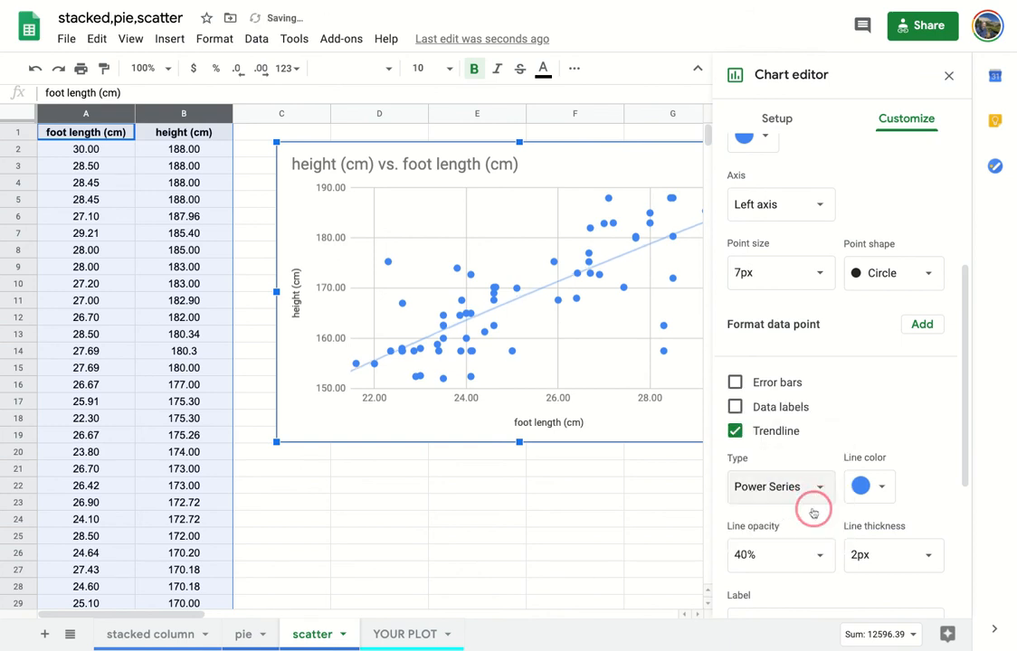
click(821, 489)
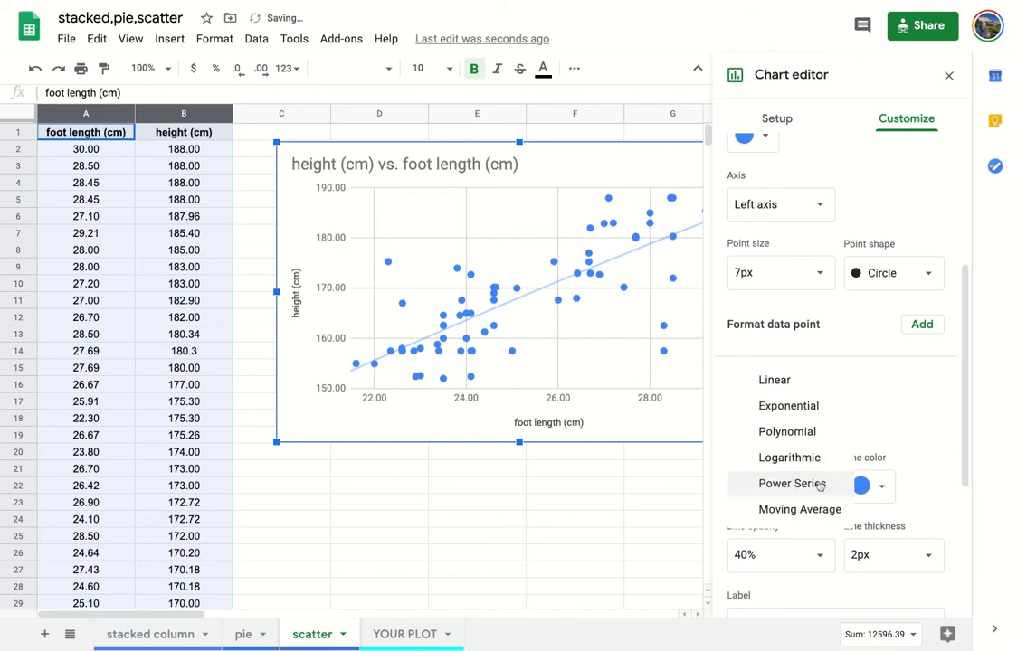
click(778, 382)
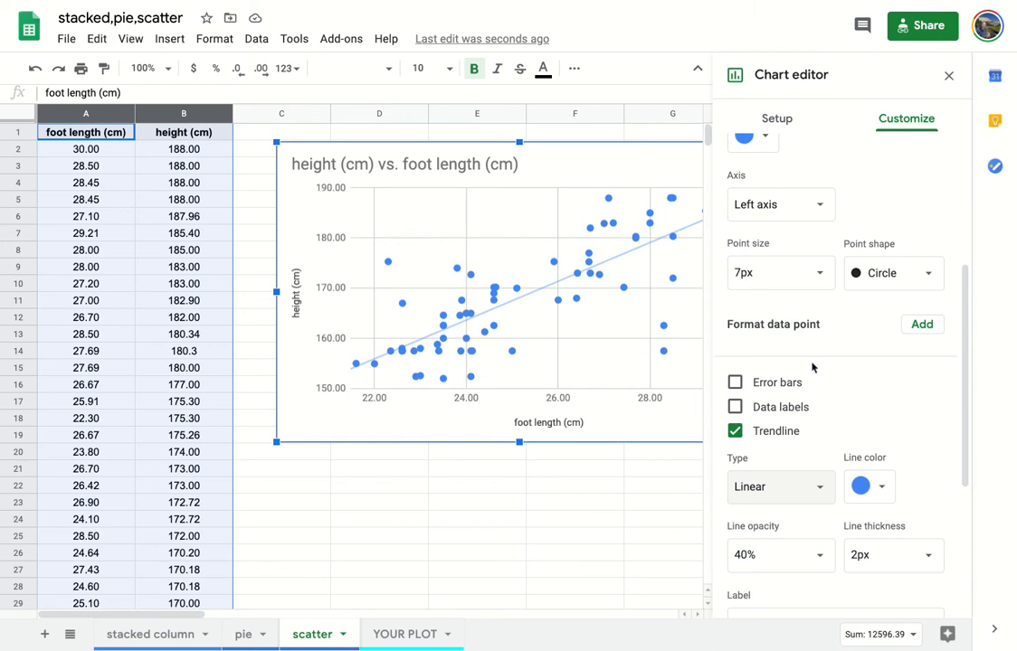
- Add the data point "height (cm): 30.00" for individual formatting and close the chart editor
click(922, 327)
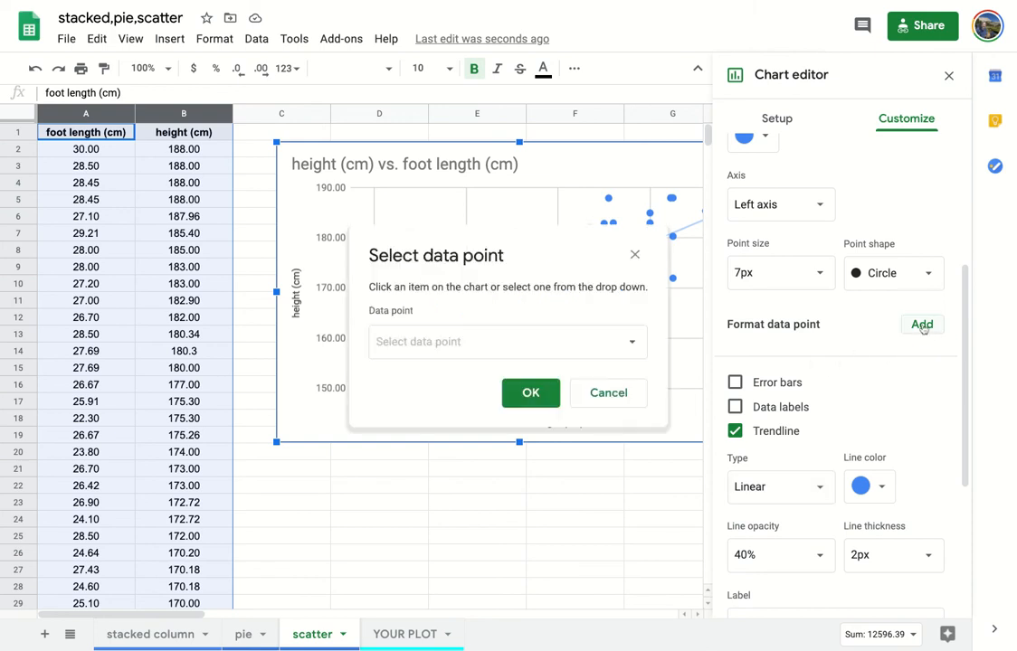
click(637, 345)
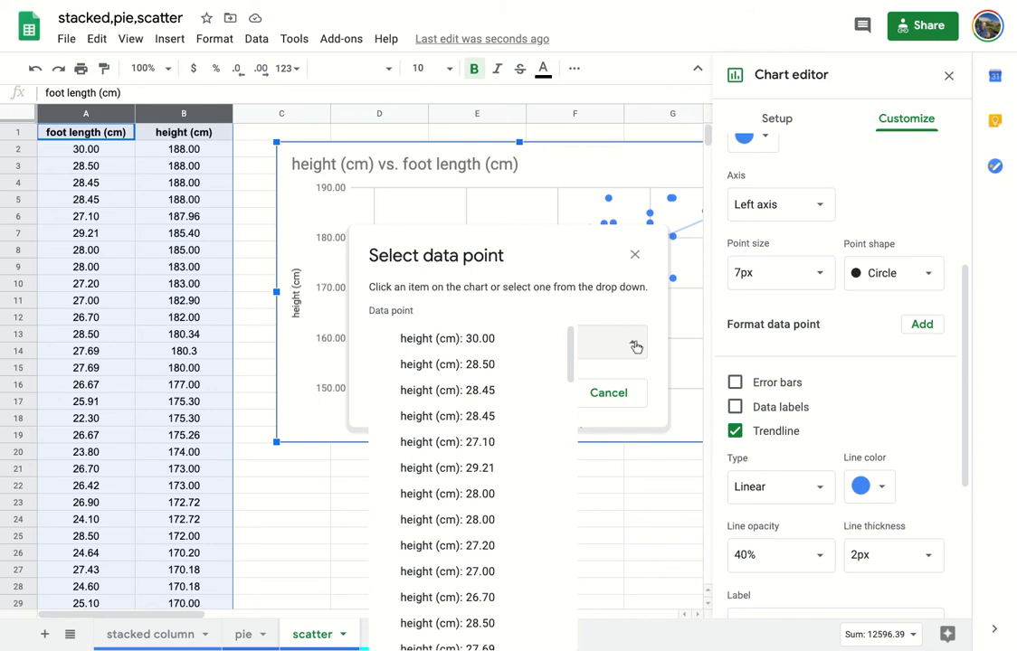
scroll(440, 399, down, 10)
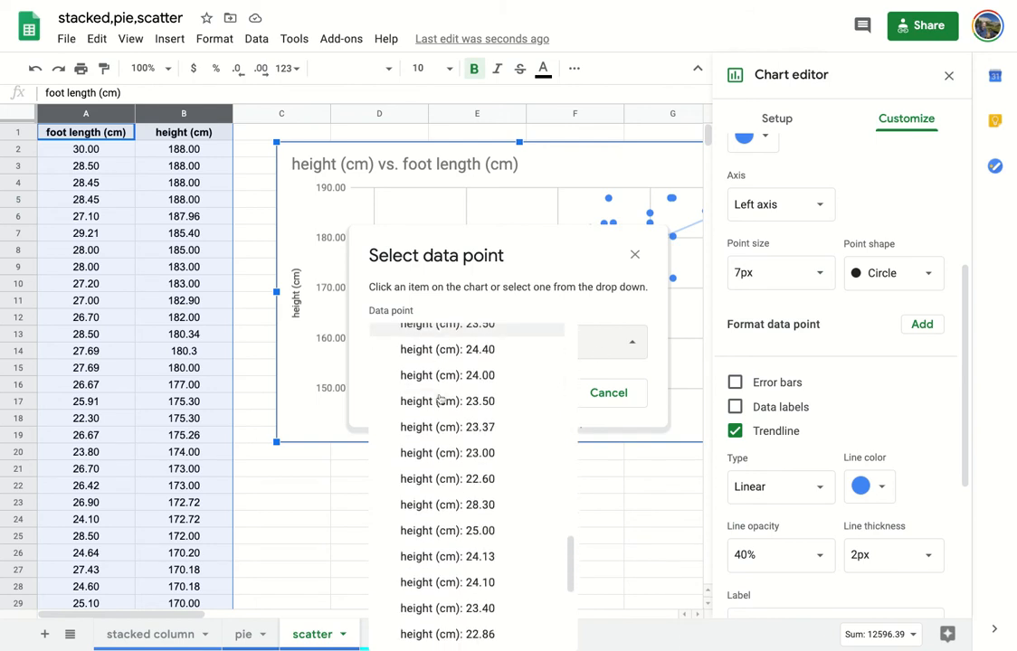
scroll(440, 398, up, 10)
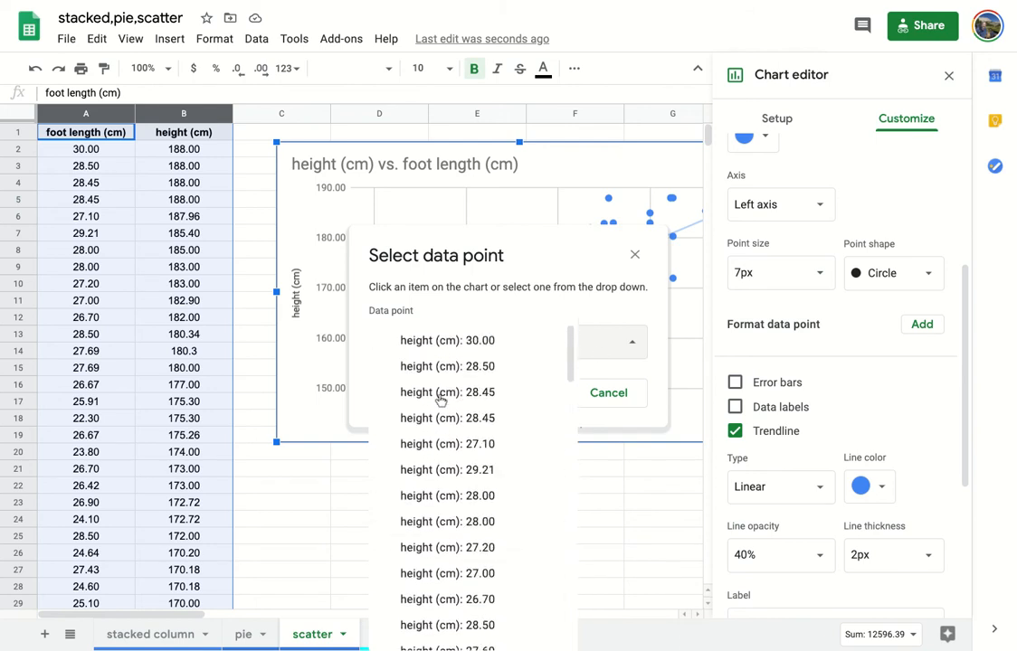
click(470, 342)
click(532, 393)
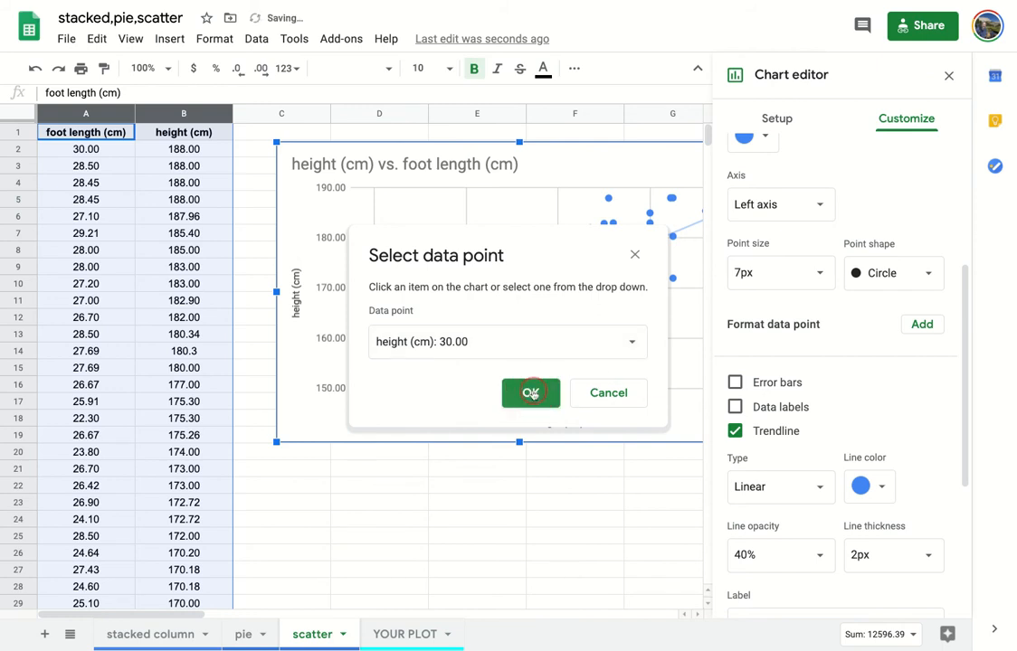
click(948, 75)
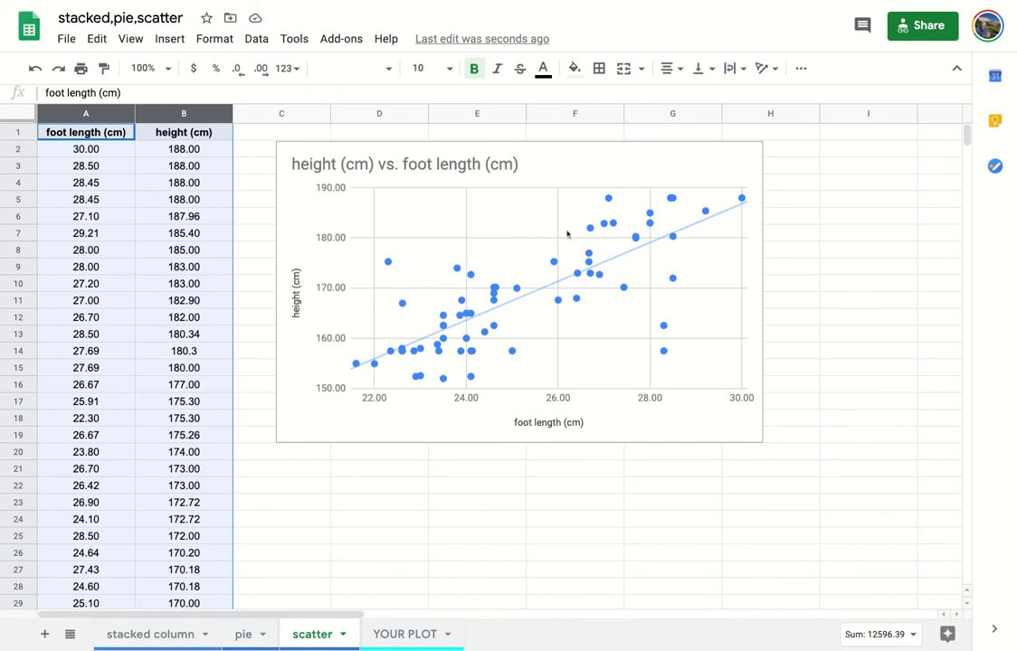
- View the scatter chart's download formats and reopen the chart for editing
click(744, 160)
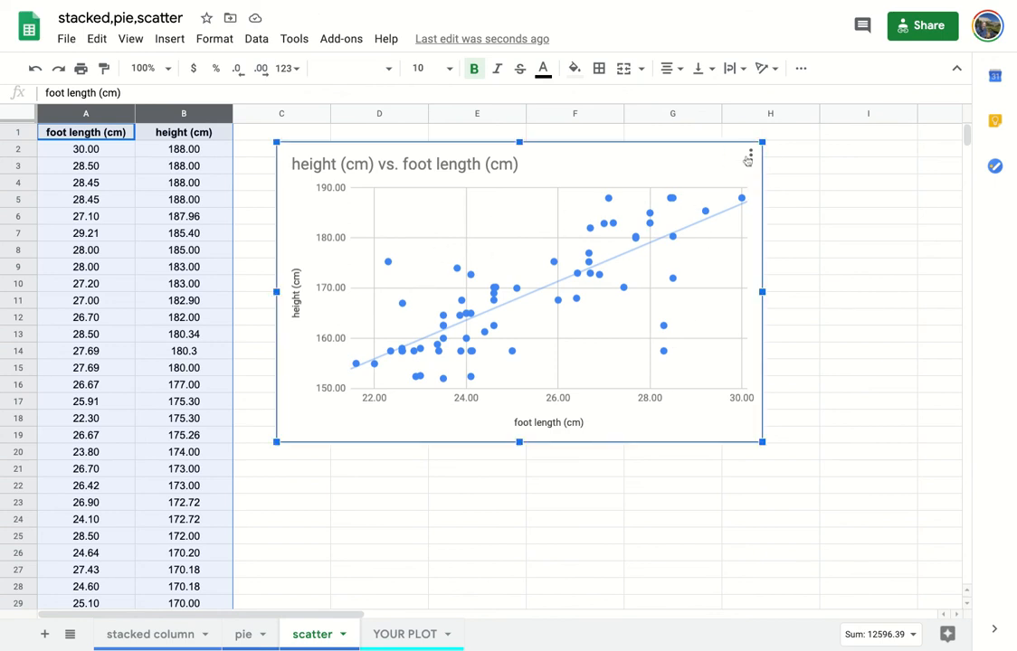
click(751, 156)
mouse_move(737, 233)
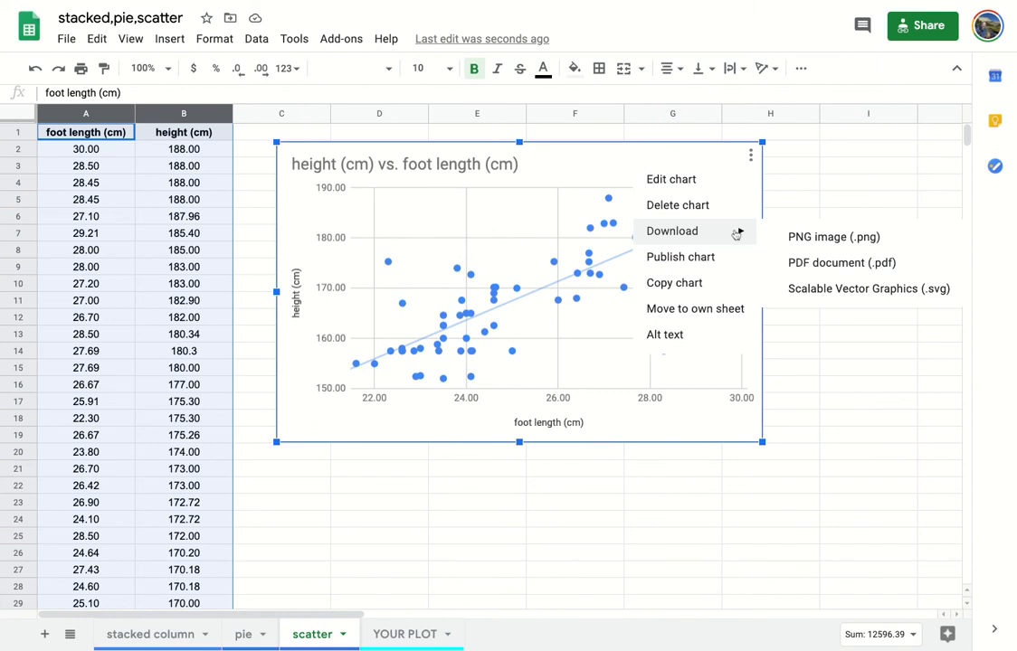
click(726, 181)
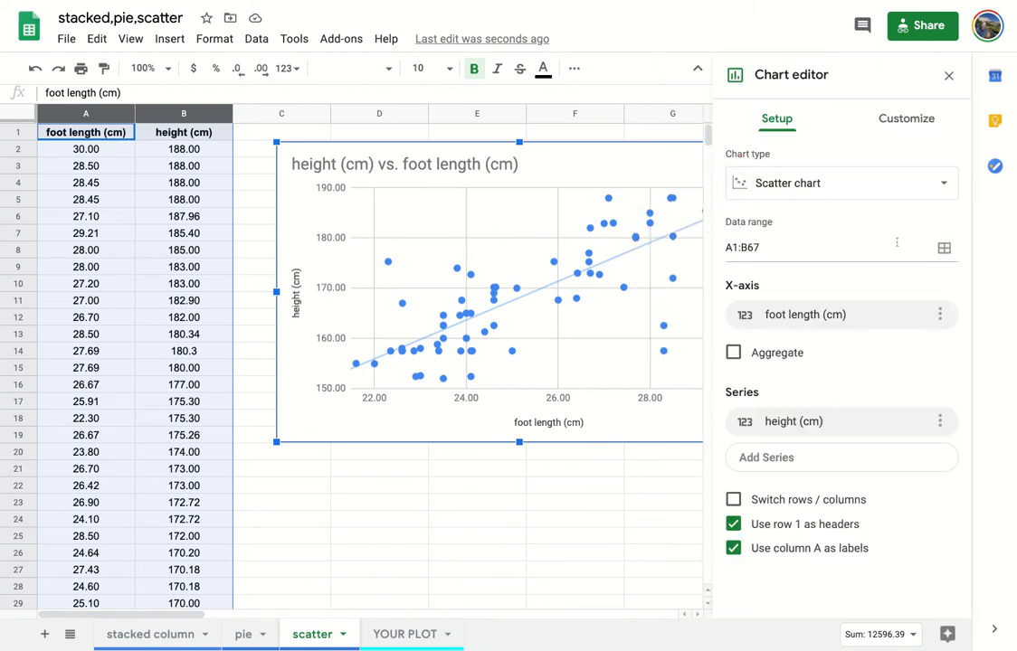
- Color the individually formatted data point "height (cm): 30.00" red in the scatter chart's series settings and close the chart editor
click(905, 121)
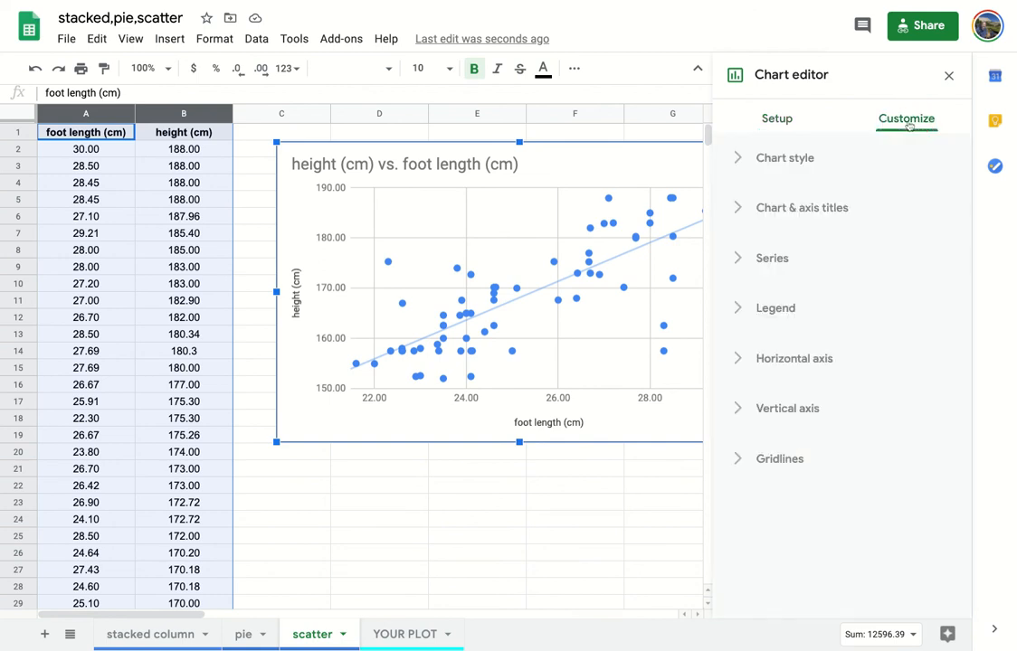
click(748, 258)
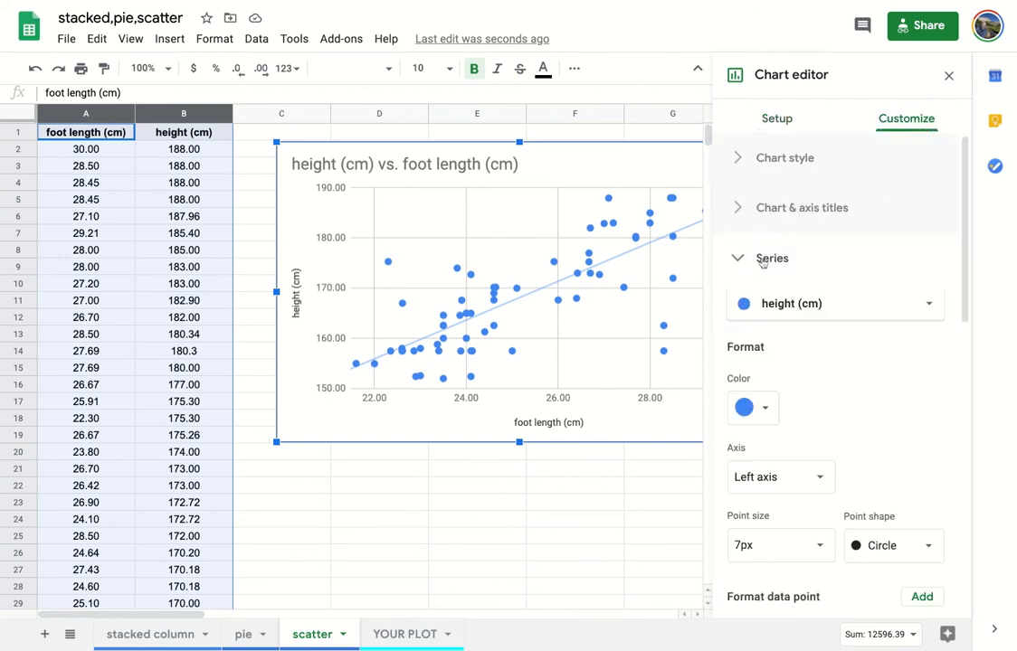
scroll(830, 287, down, 3)
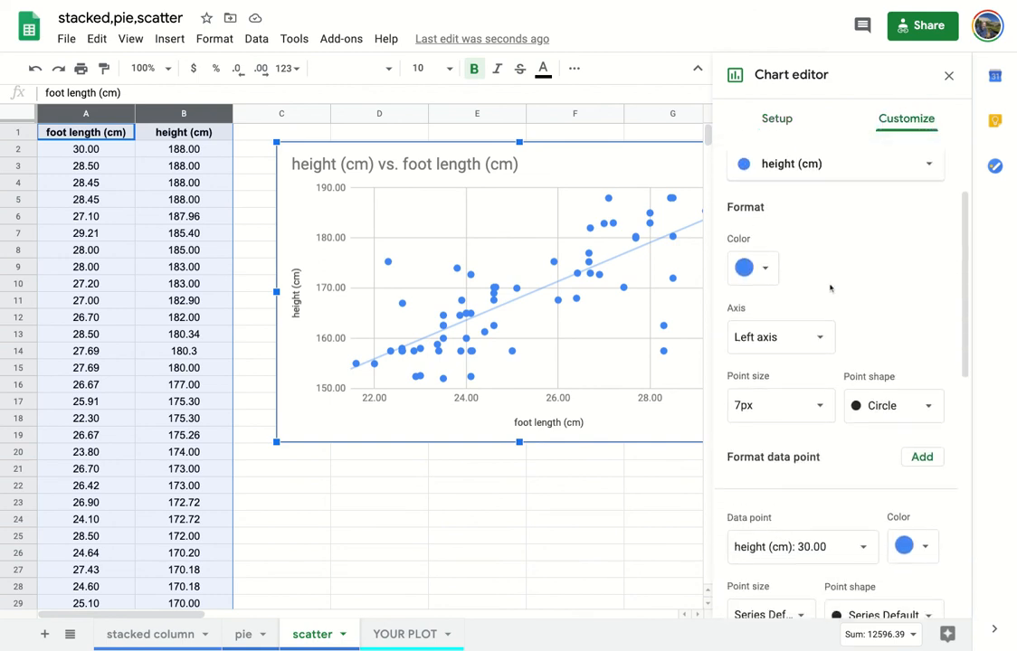
scroll(827, 576, down, 3)
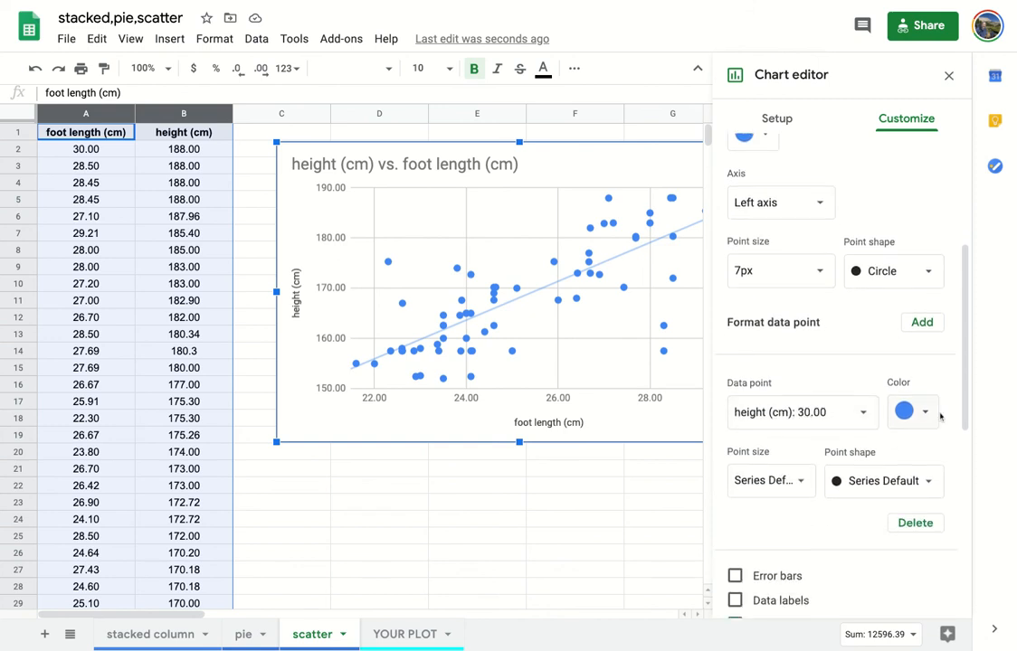
click(924, 413)
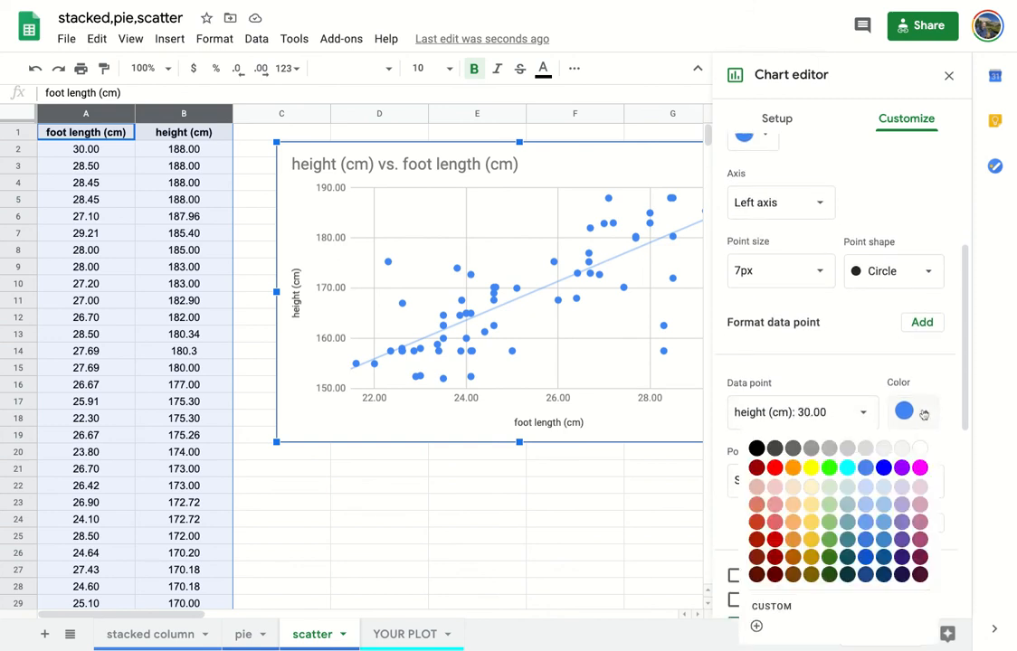
click(777, 467)
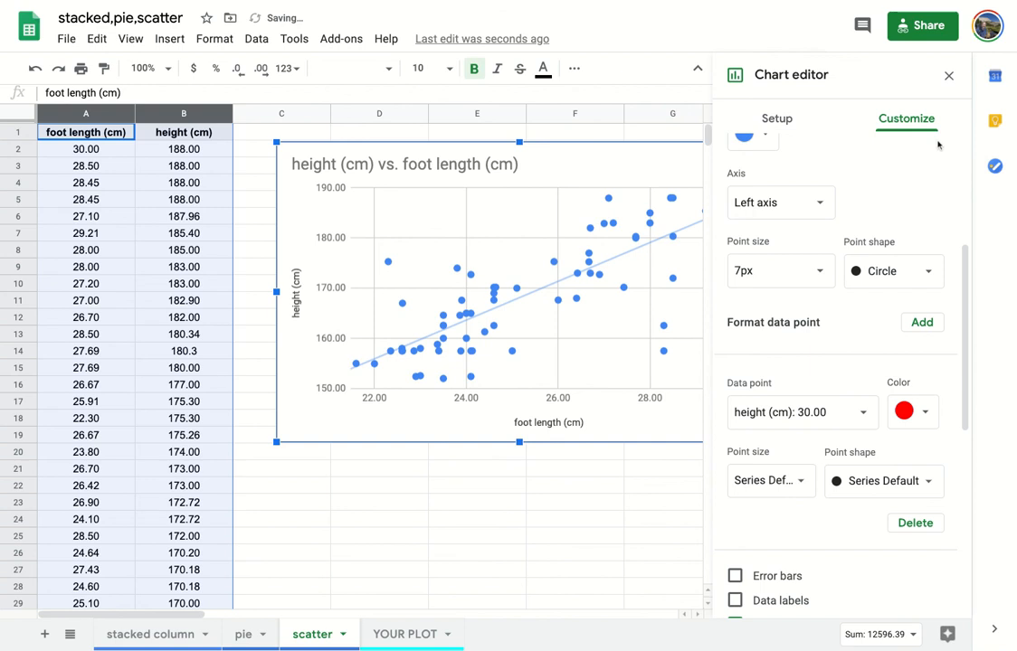
click(949, 76)
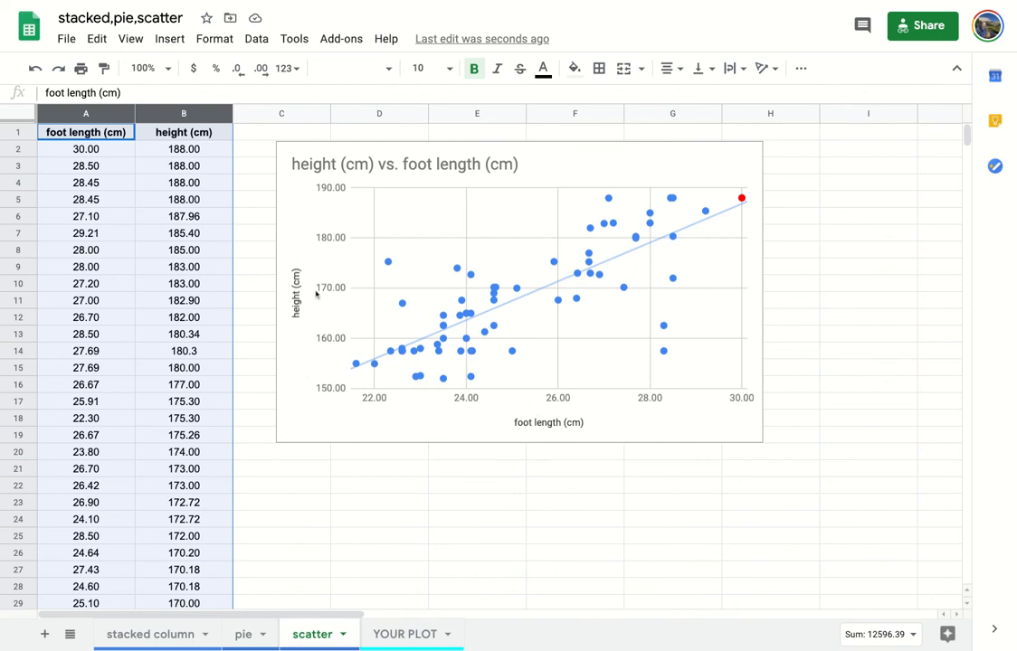
- Move the height (cm) vs. foot length (cm) scatter chart to its own sheet
click(723, 163)
click(751, 155)
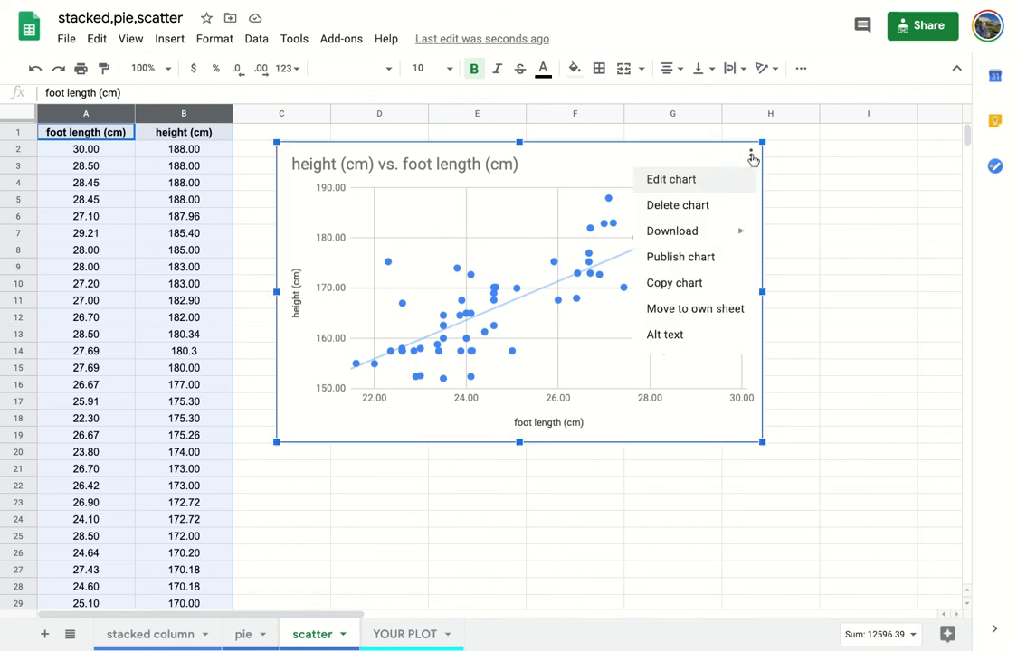
click(729, 310)
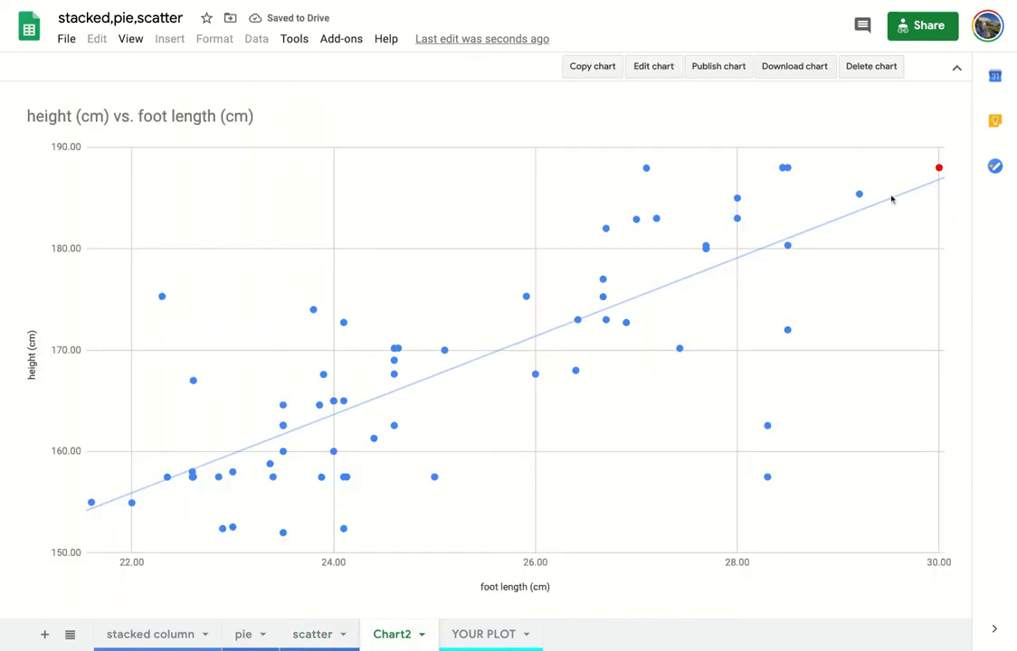
- View the YOUR PLOT sheet and return to the pie sheet to look at its chart
mouse_move(940, 174)
click(486, 637)
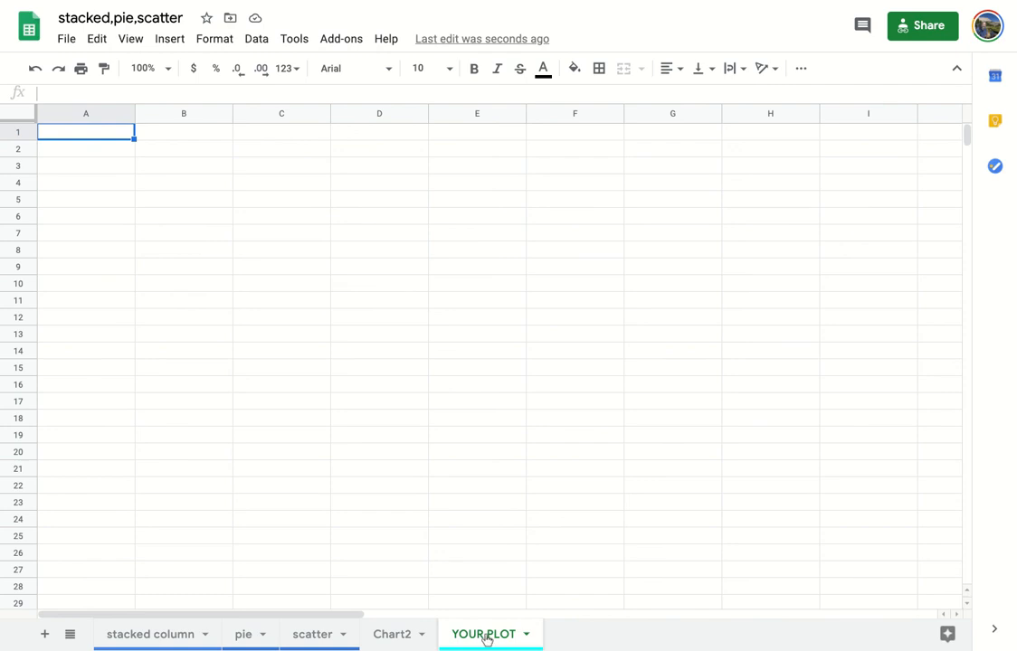
click(242, 635)
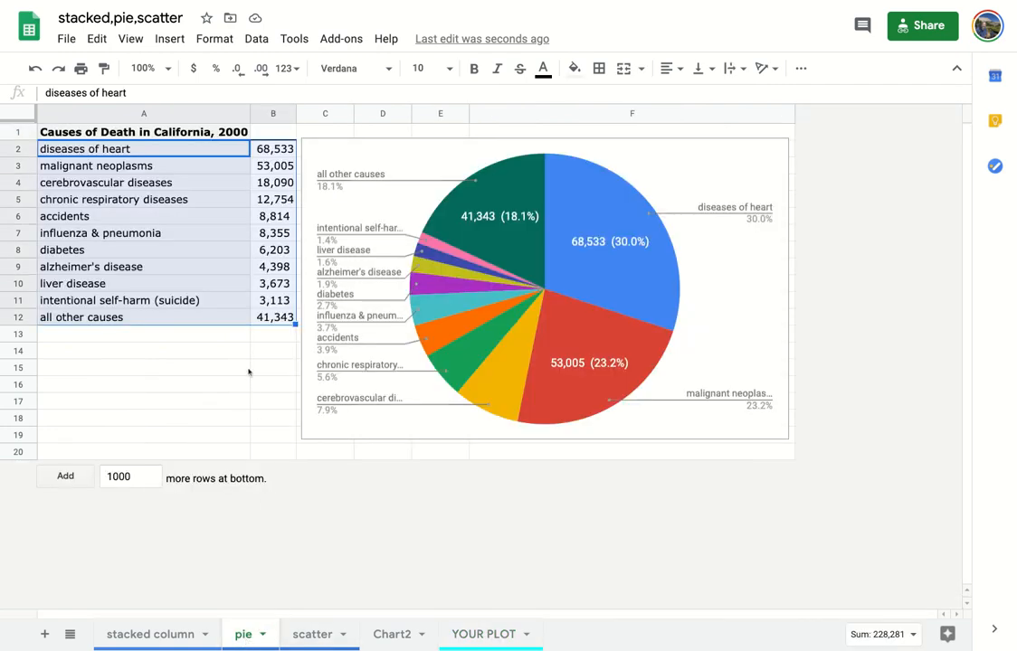